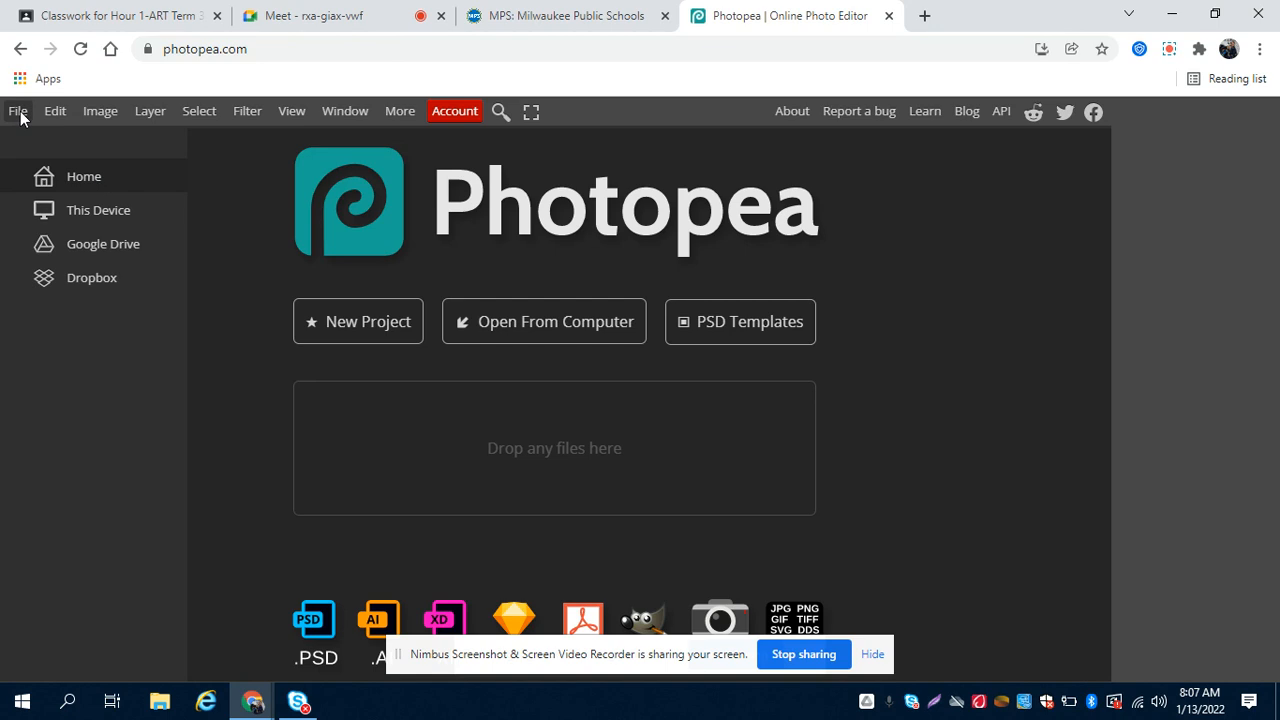
Open the file mandala.psd from the Desktop folder.
{"action": "left_click", "coordinate": [18, 111]}
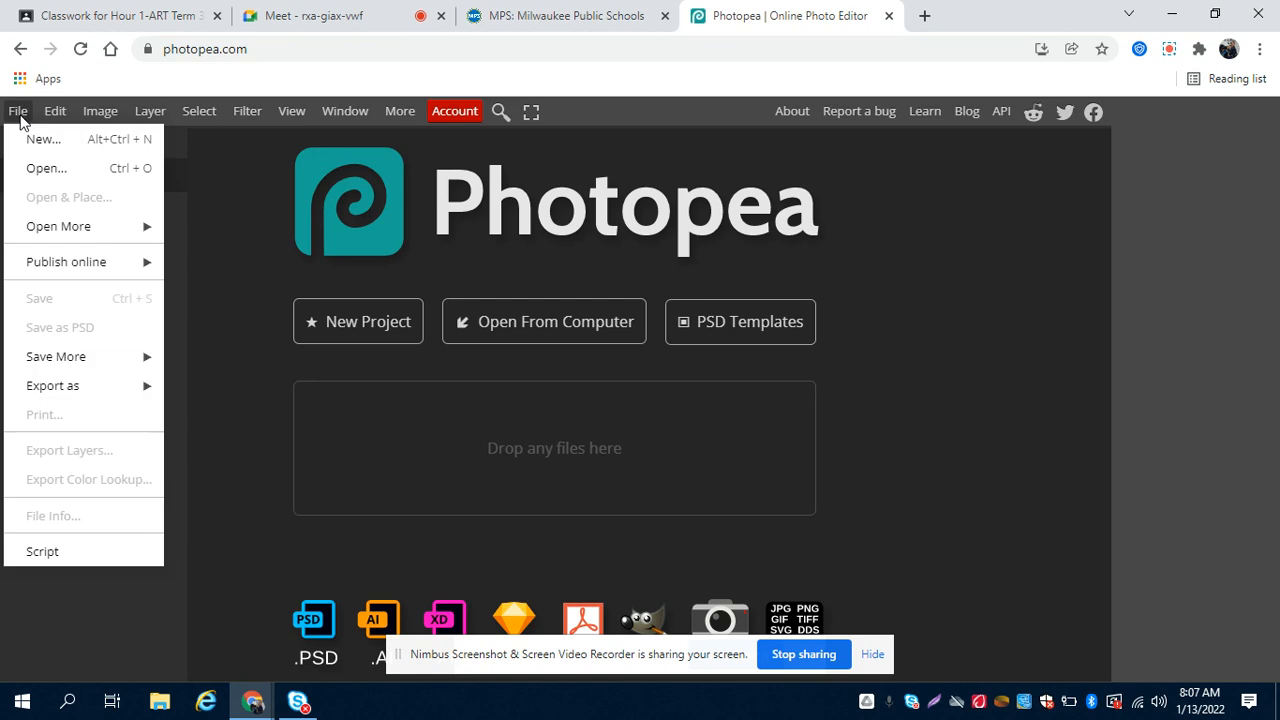
{"action": "left_click", "coordinate": [41, 176]}
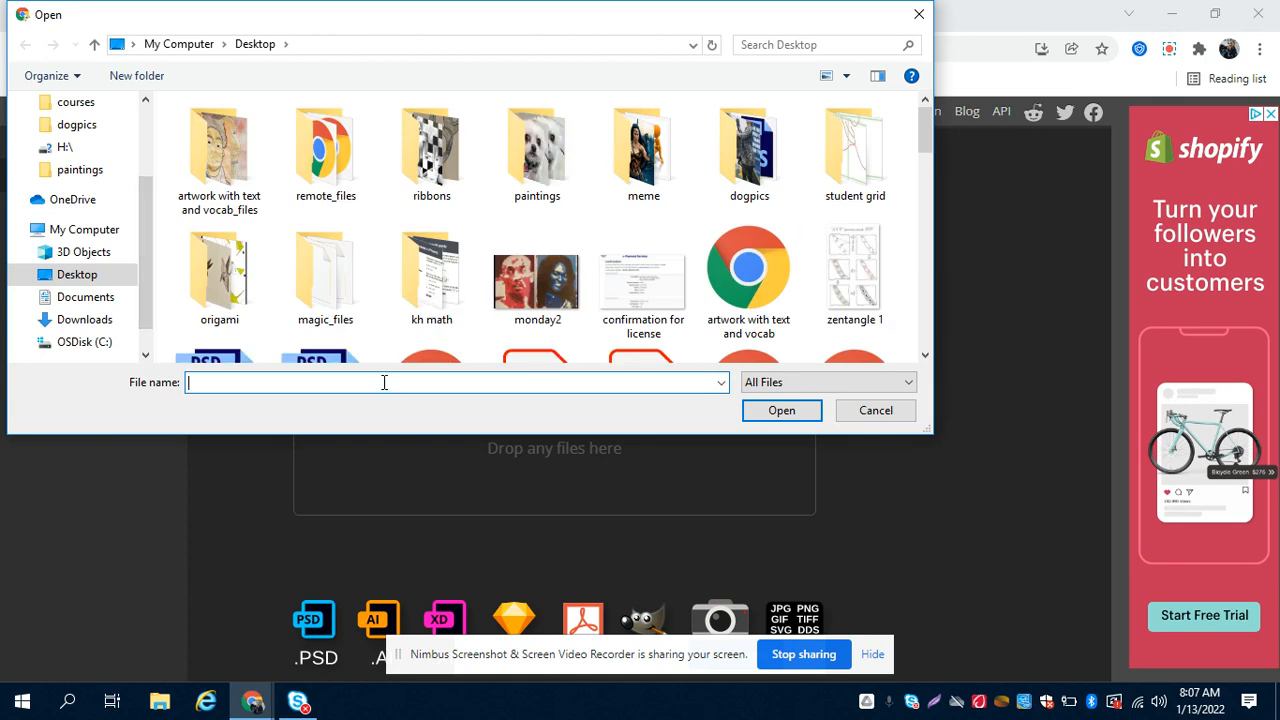
{"action": "type", "text": "m"}
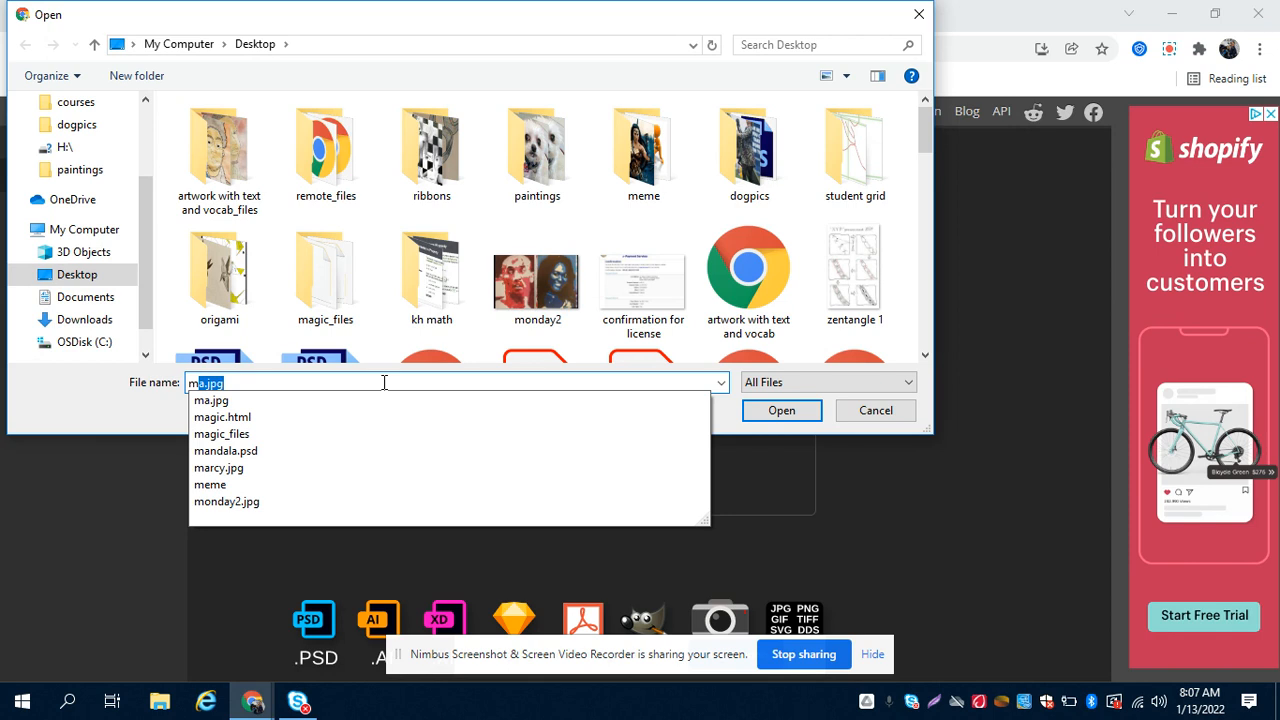
{"action": "type", "text": "andala"}
{"action": "key", "text": "Return"}
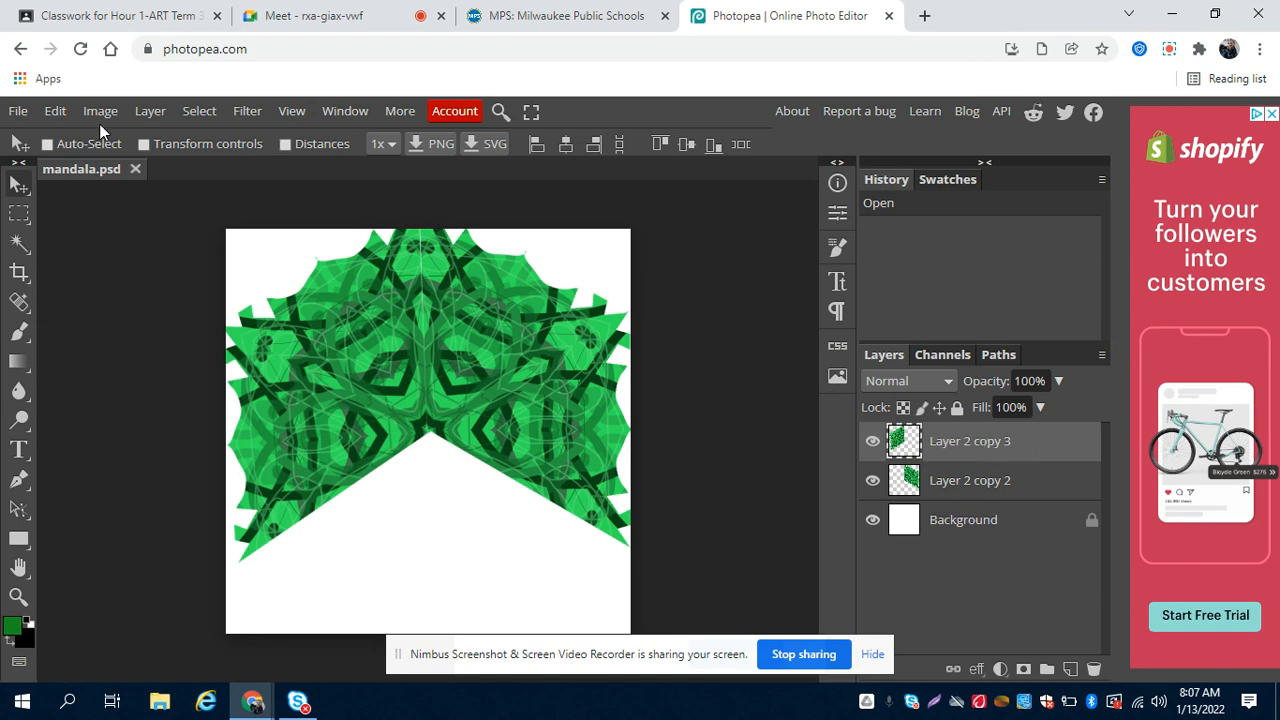
Duplicate Layer 2 copy 3 and shift the copy diagonally down and right so it separates from the original.
{"action": "left_click", "coordinate": [56, 114]}
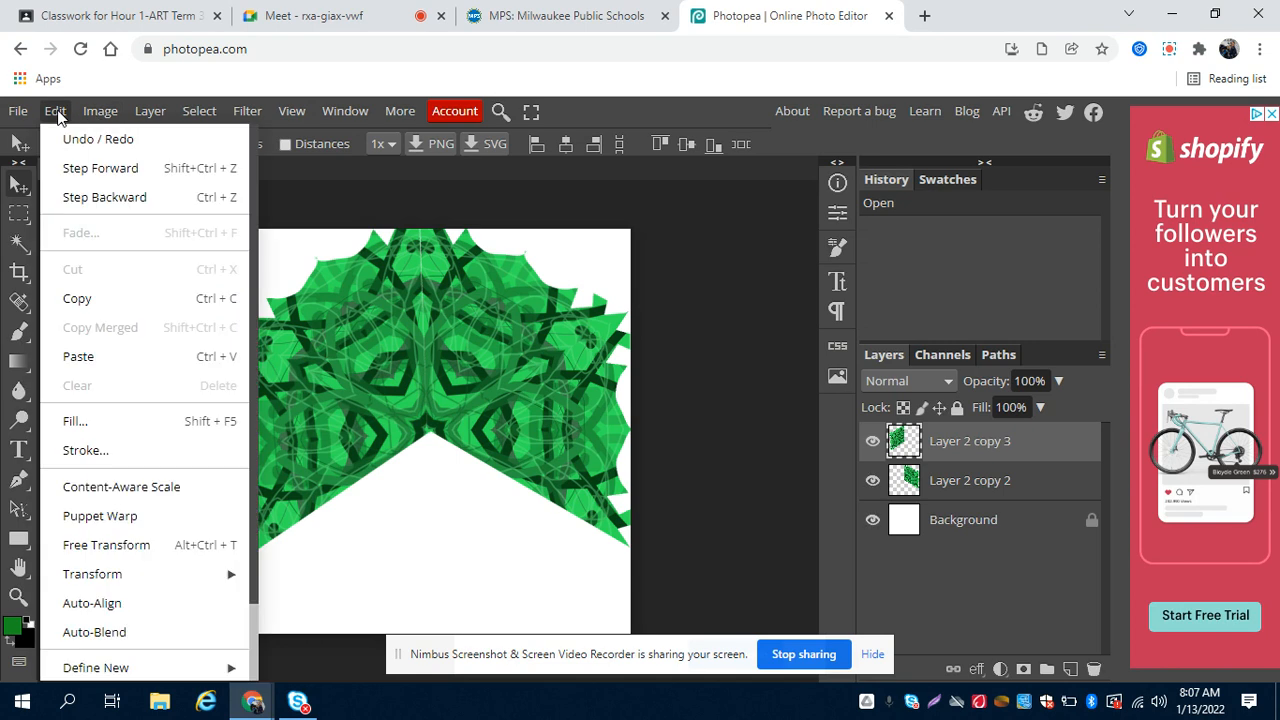
{"action": "mouse_move", "coordinate": [150, 112]}
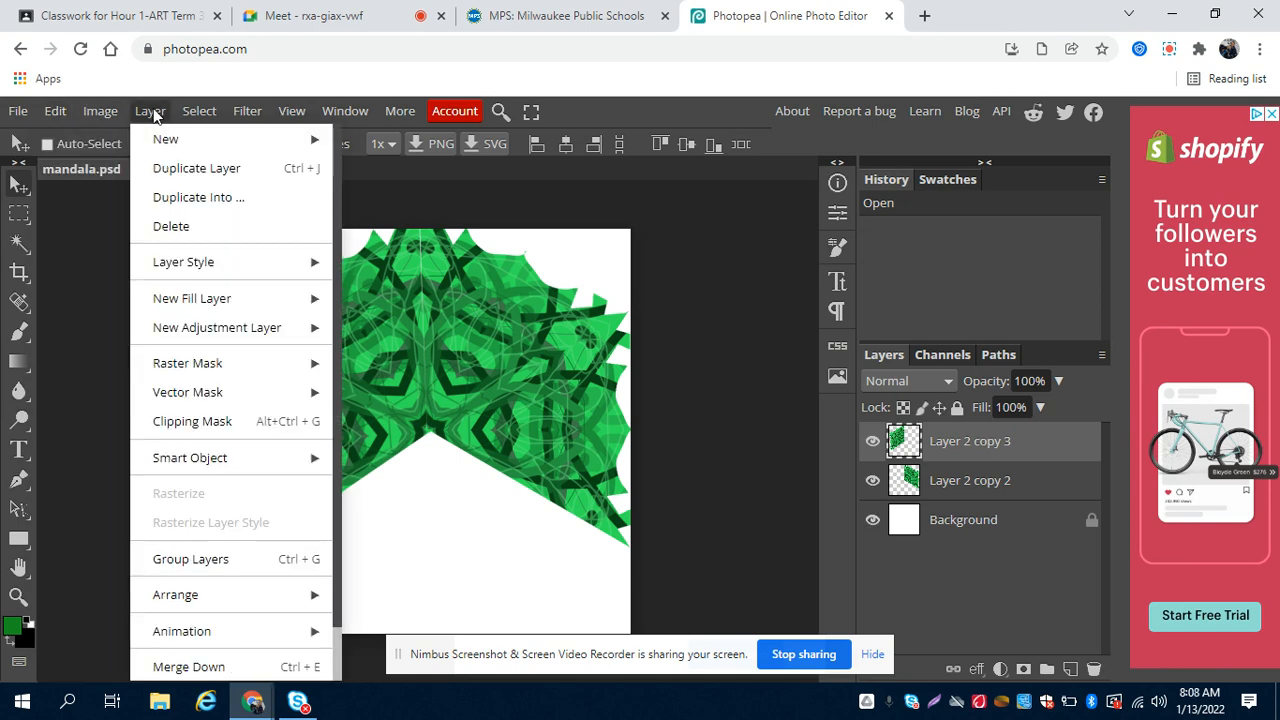
{"action": "left_click", "coordinate": [172, 170]}
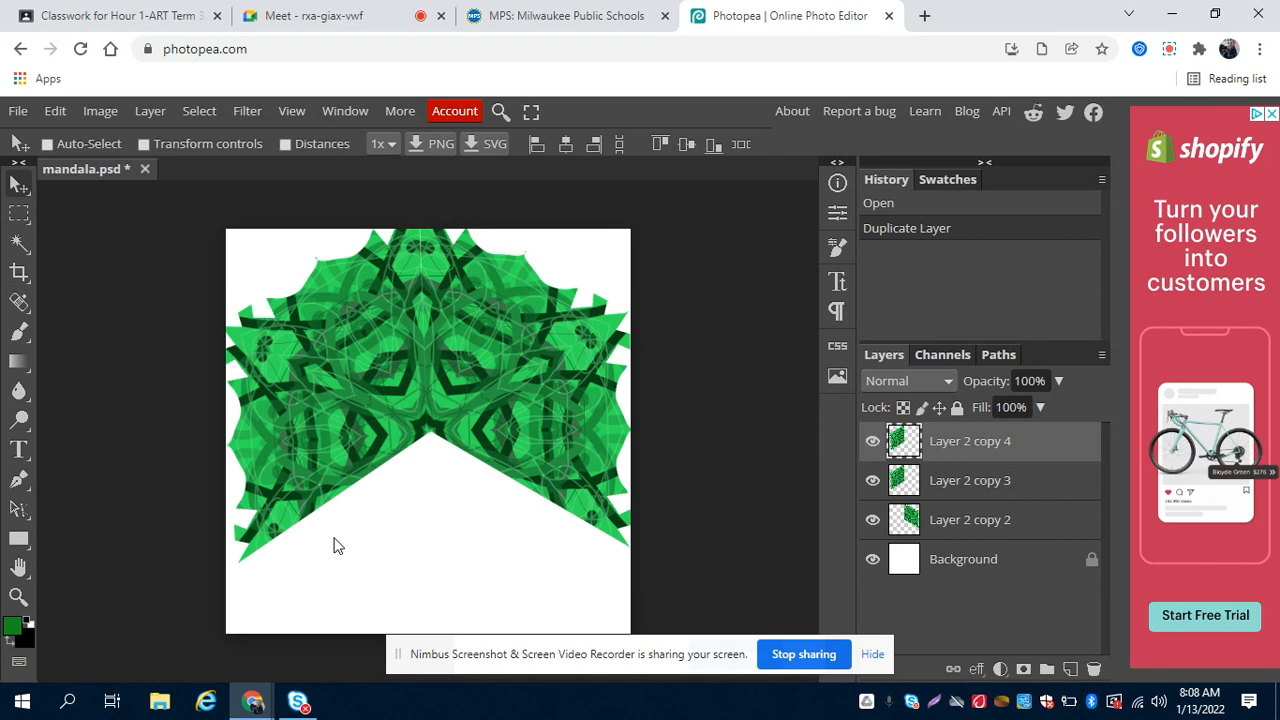
{"action": "left_click_drag", "start_coordinate": [310, 439], "coordinate": [364, 480]}
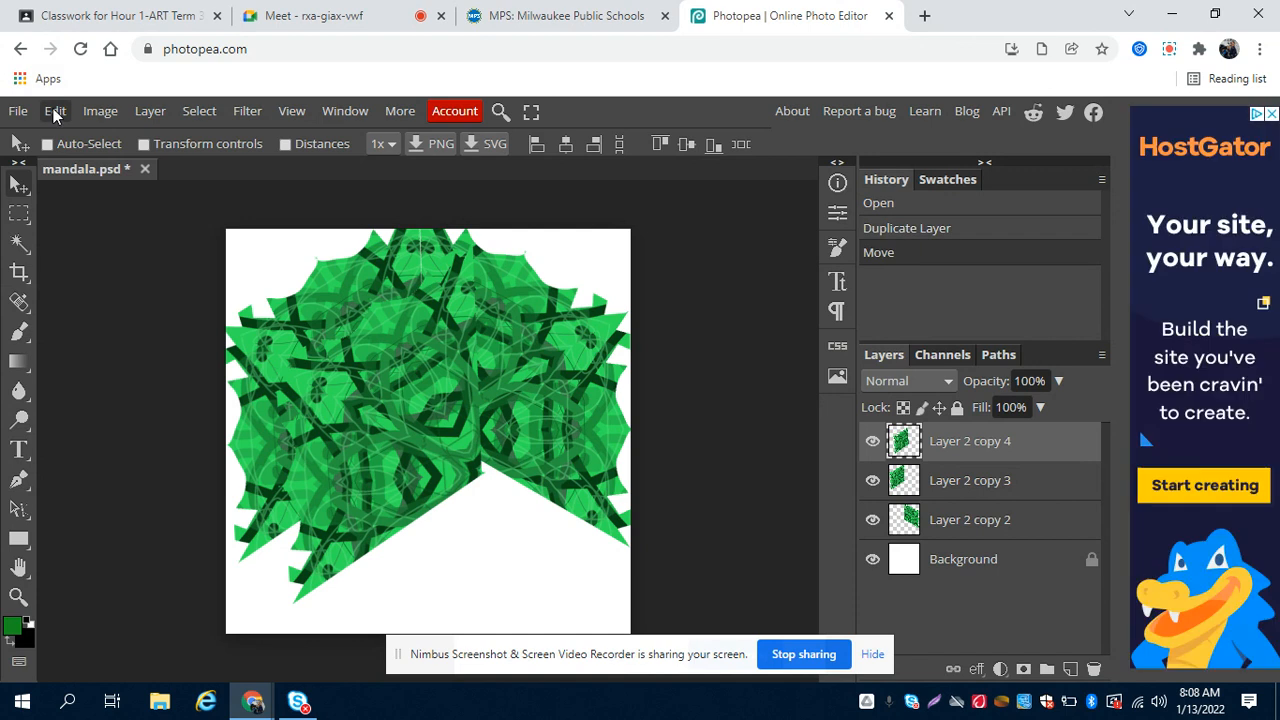
Rotate the duplicated segment to about -120.7° and fit it into the empty gap at the mandala's bottom, at about X 450, Y 674 px.
{"action": "left_click", "coordinate": [55, 111]}
{"action": "mouse_move", "coordinate": [129, 574]}
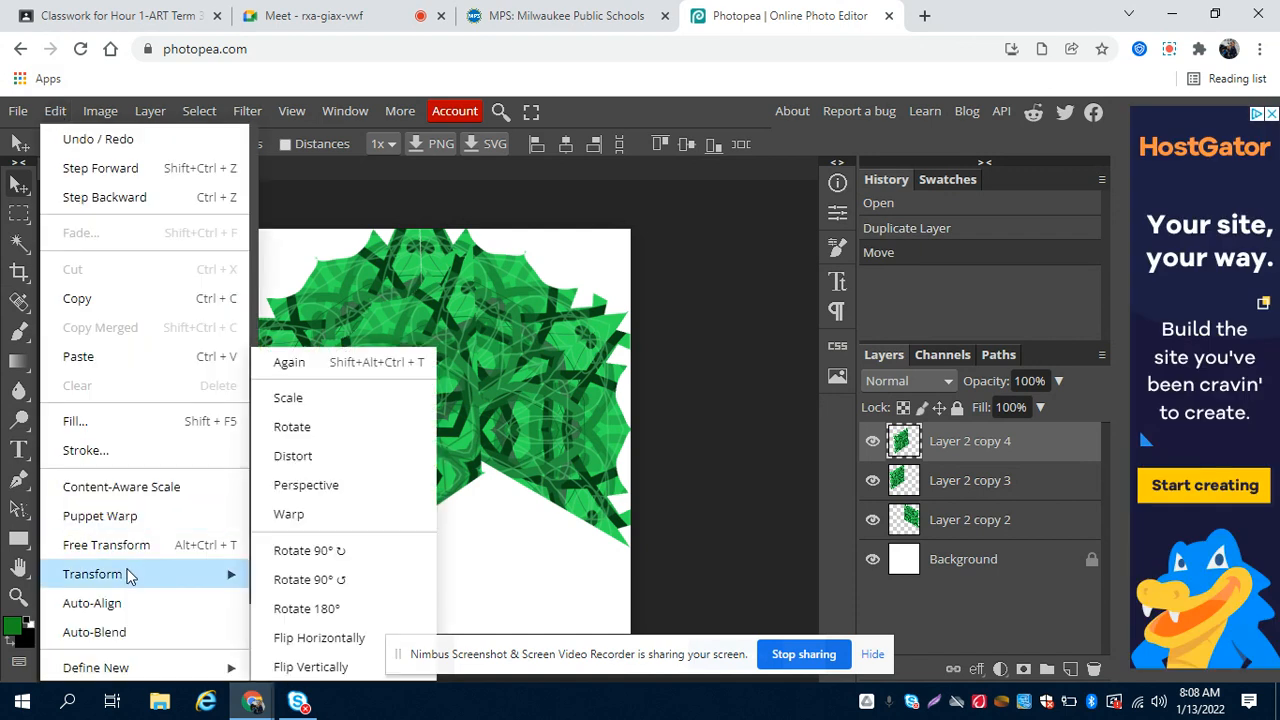
{"action": "left_click", "coordinate": [312, 430]}
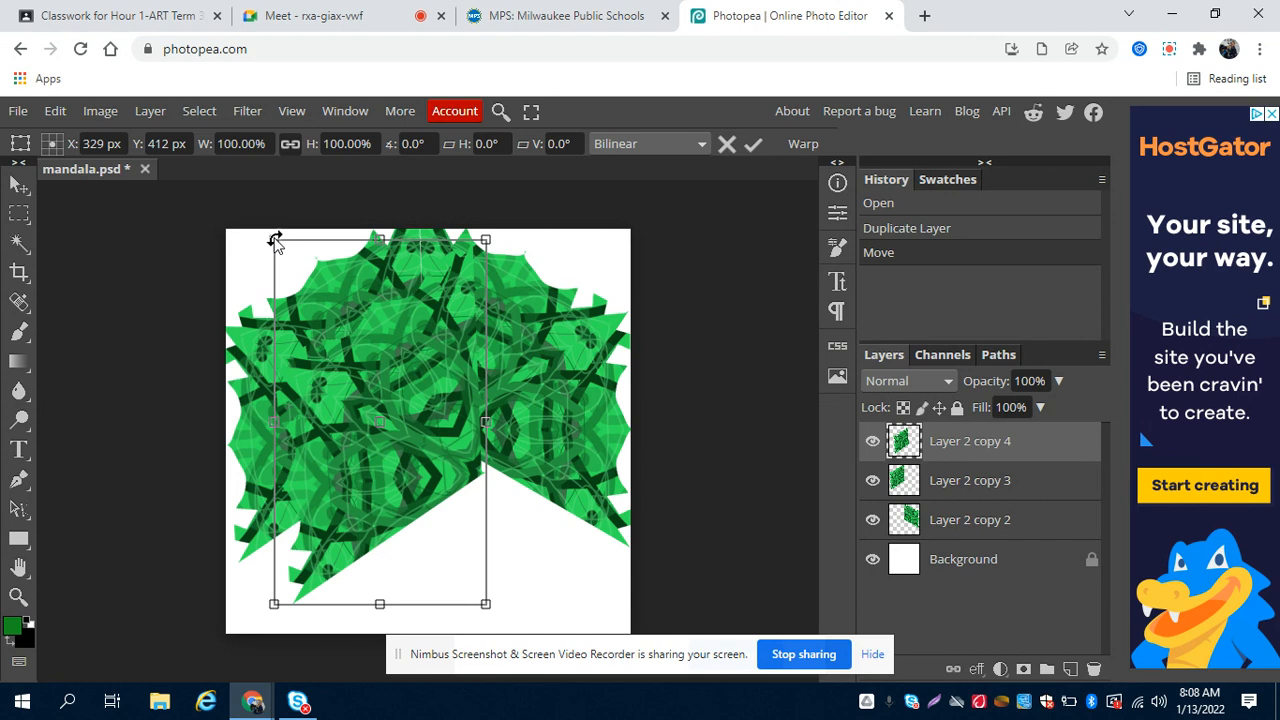
{"action": "left_click_drag", "start_coordinate": [274, 240], "coordinate": [313, 571]}
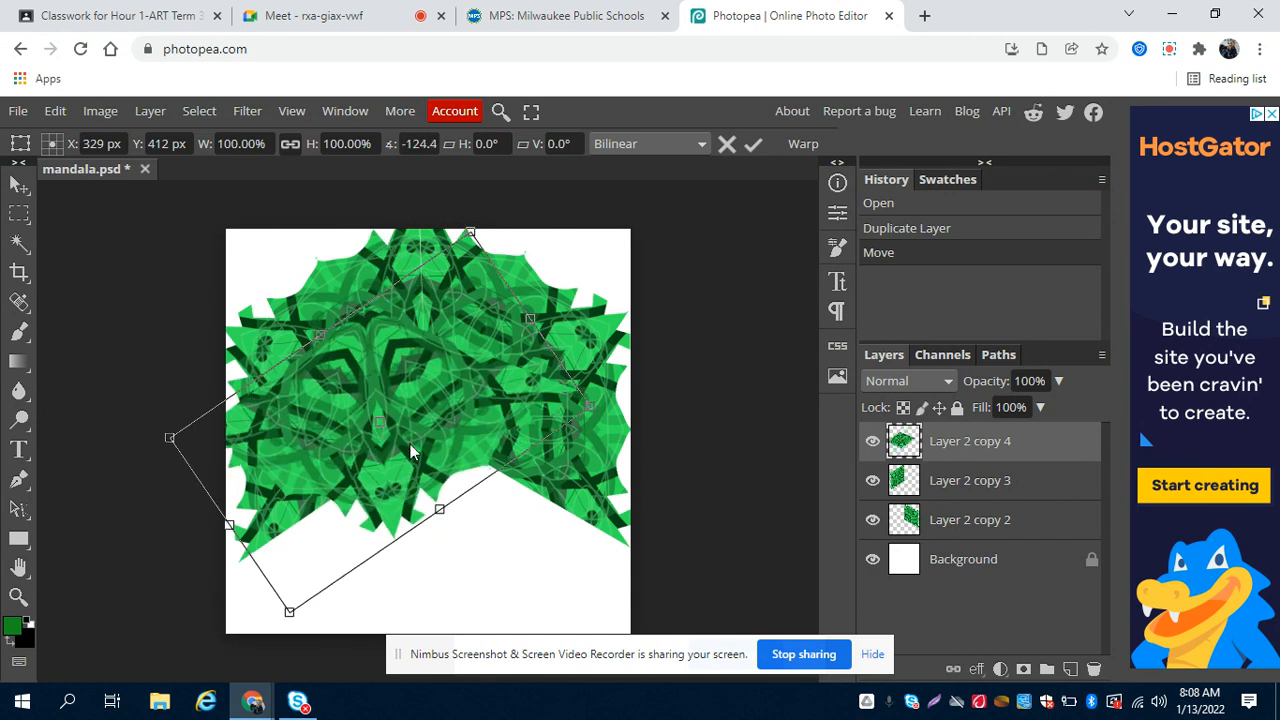
{"action": "left_click_drag", "start_coordinate": [410, 444], "coordinate": [475, 567]}
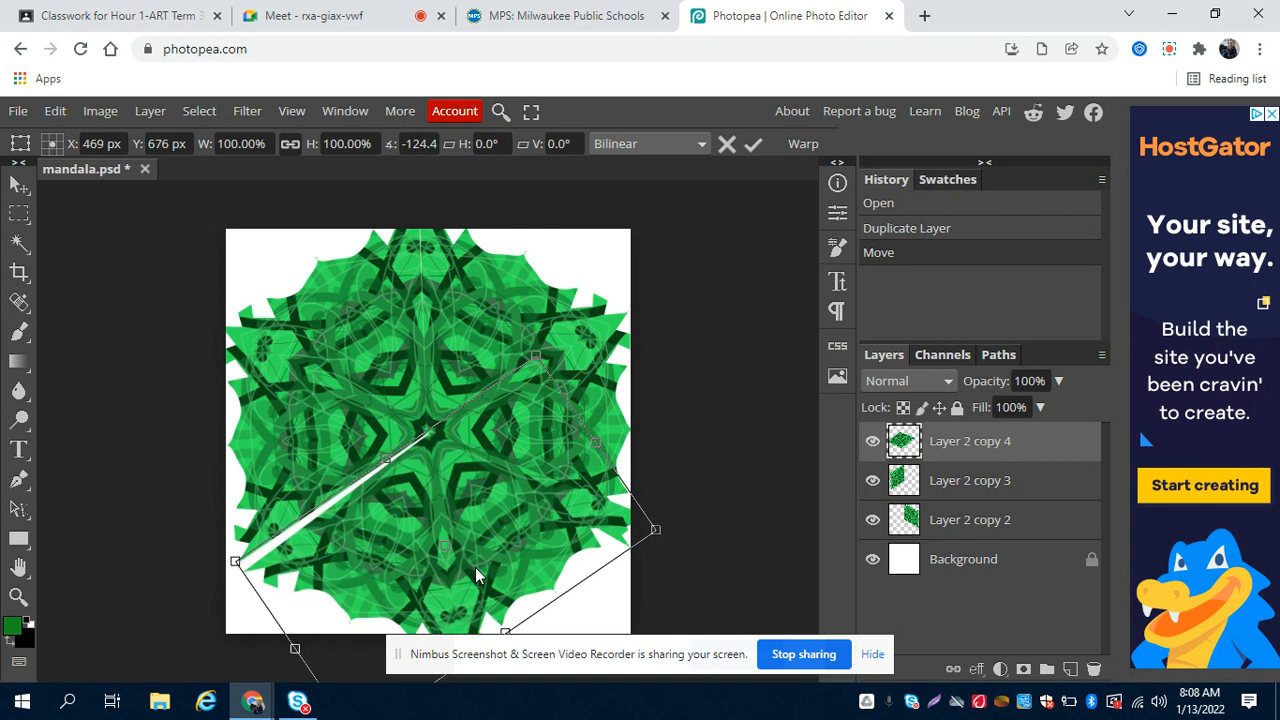
{"action": "left_click_drag", "start_coordinate": [558, 346], "coordinate": [566, 338]}
{"action": "left_click_drag", "start_coordinate": [493, 510], "coordinate": [484, 507]}
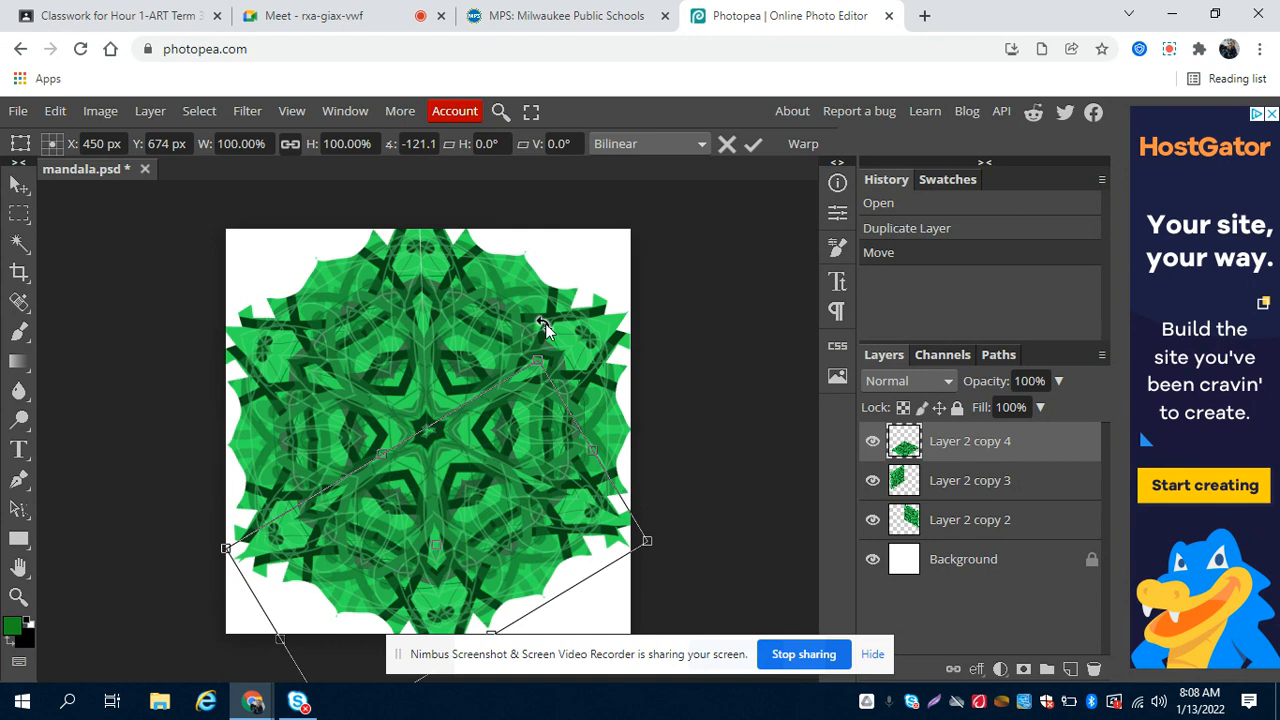
{"action": "left_click_drag", "start_coordinate": [543, 325], "coordinate": [543, 326]}
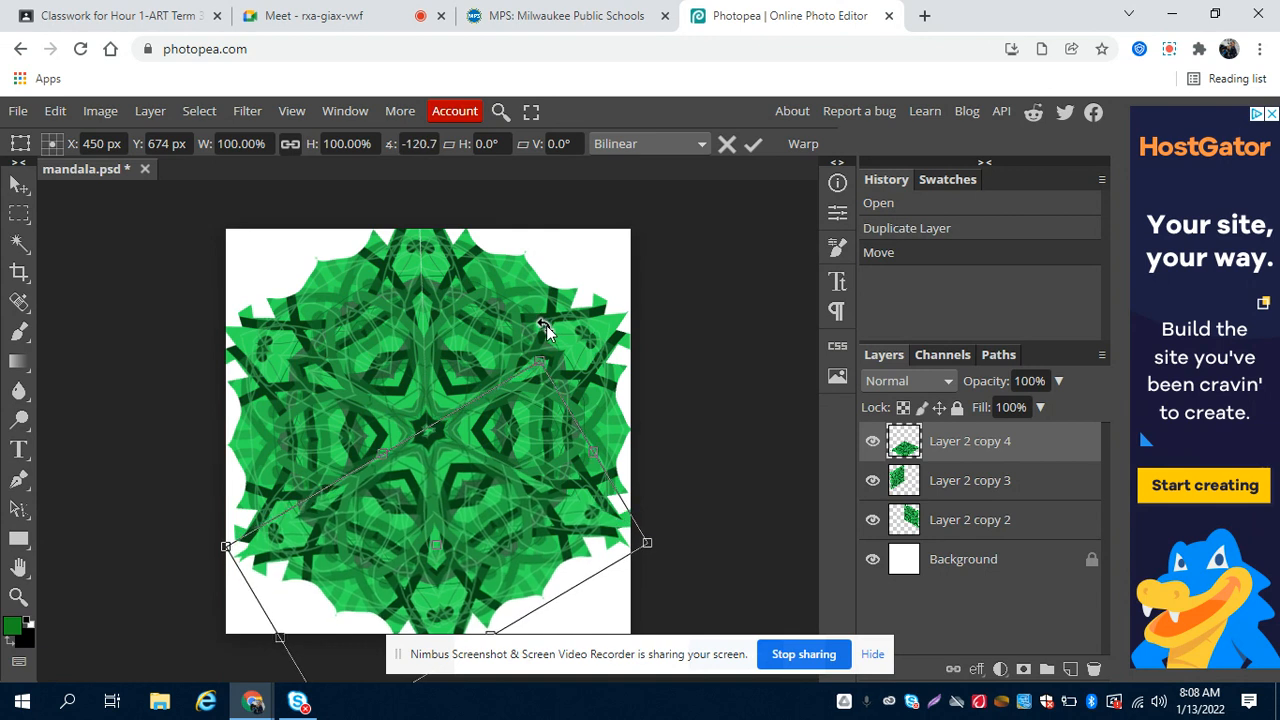
{"action": "key", "text": "Return"}
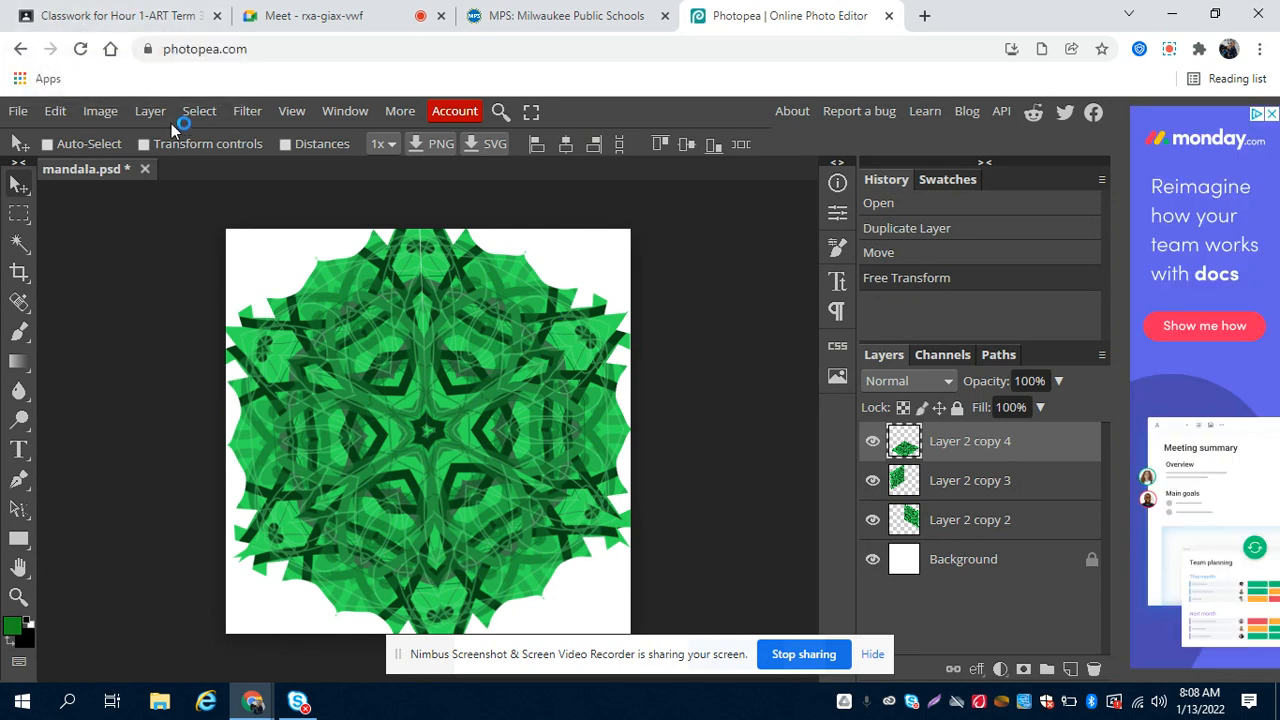
Try to distort the mandala's bottom segment by shifting its corners to align it with the neighbouring segments.
{"action": "left_click", "coordinate": [50, 113]}
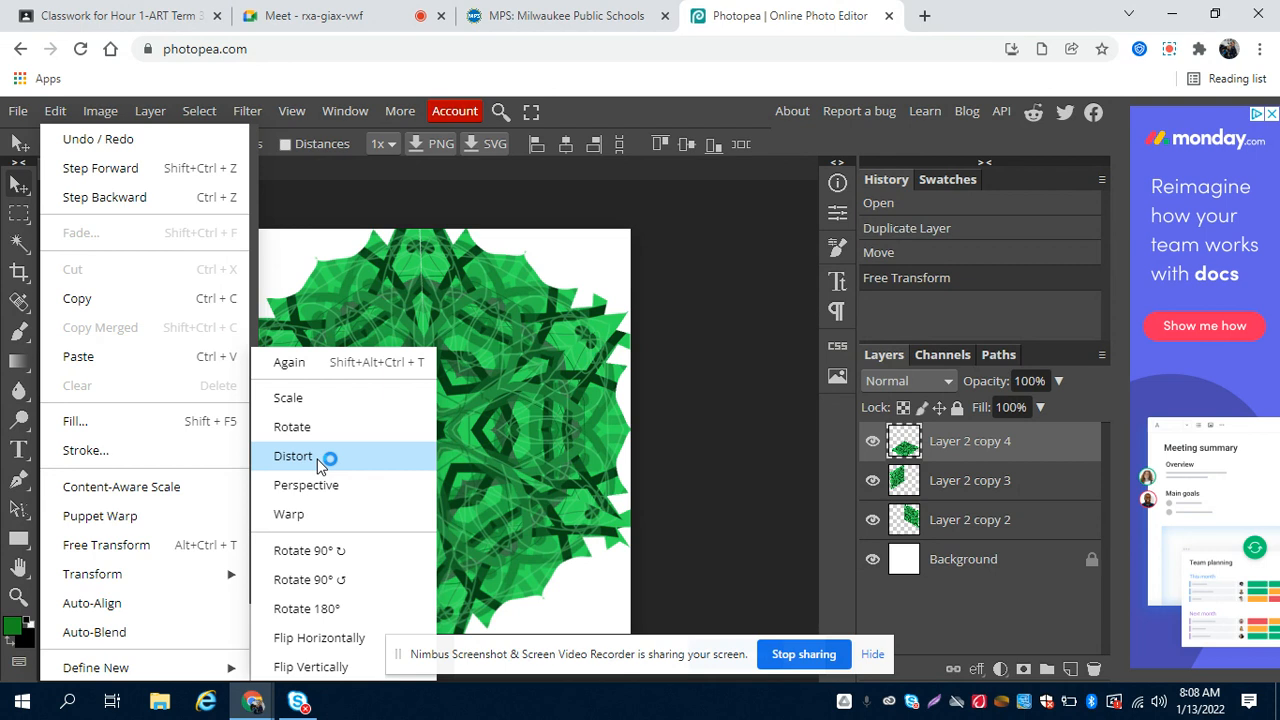
{"action": "left_click", "coordinate": [293, 456]}
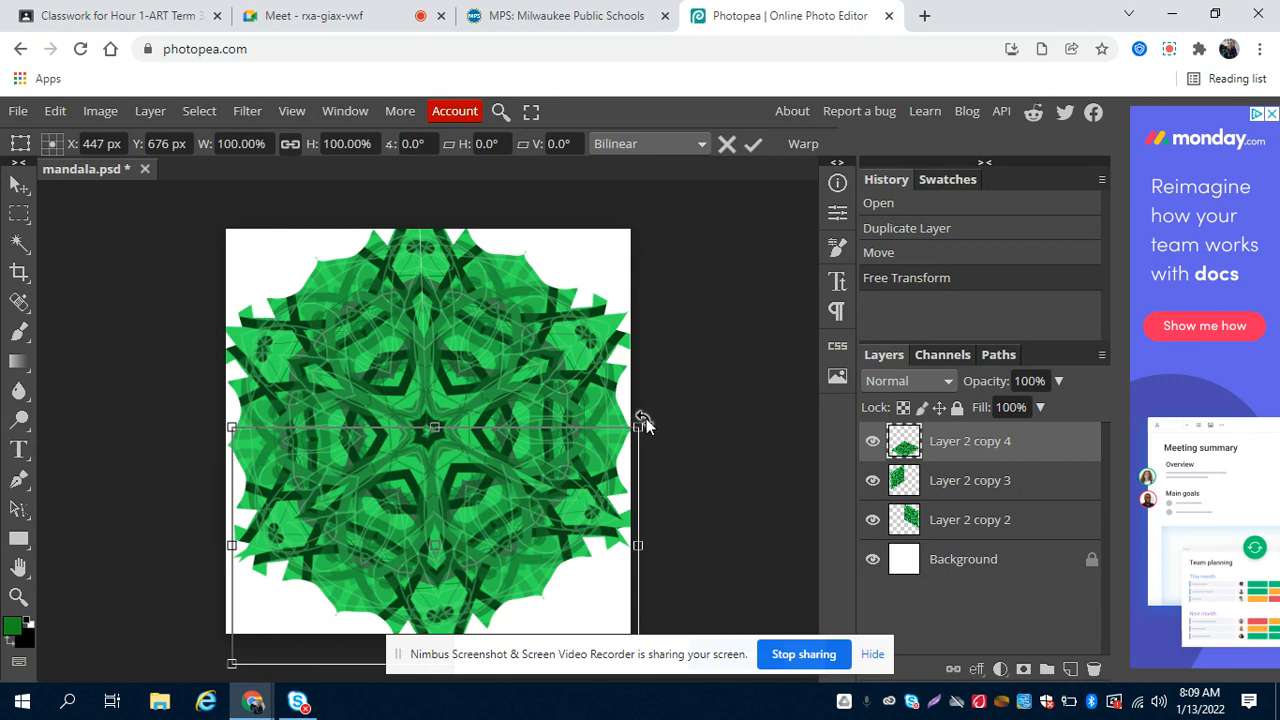
{"action": "mouse_move", "coordinate": [639, 427]}
{"action": "left_mouse_down"}
{"action": "mouse_move", "coordinate": [626, 448]}
{"action": "mouse_move", "coordinate": [617, 436]}
{"action": "mouse_move", "coordinate": [634, 437]}
{"action": "mouse_move", "coordinate": [630, 427]}
{"action": "left_mouse_up"}
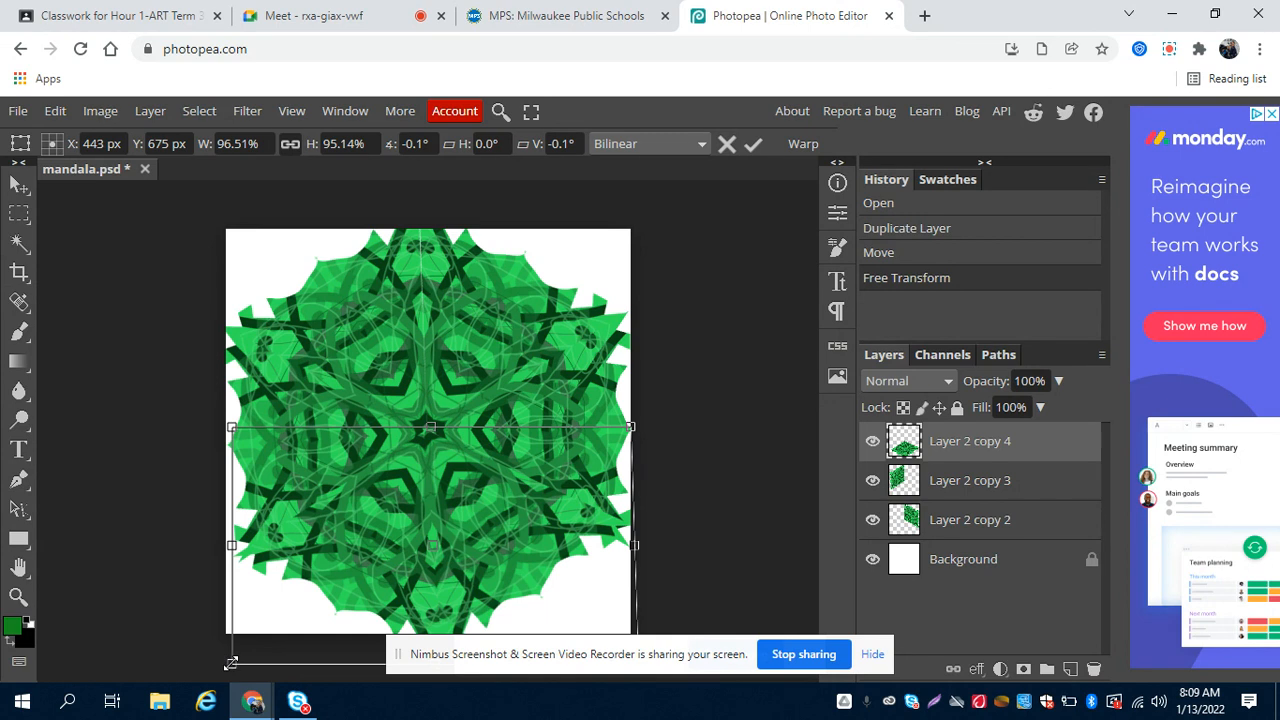
{"action": "mouse_move", "coordinate": [228, 663]}
{"action": "left_mouse_down"}
{"action": "mouse_move", "coordinate": [249, 679]}
{"action": "mouse_move", "coordinate": [239, 674]}
{"action": "left_mouse_up"}
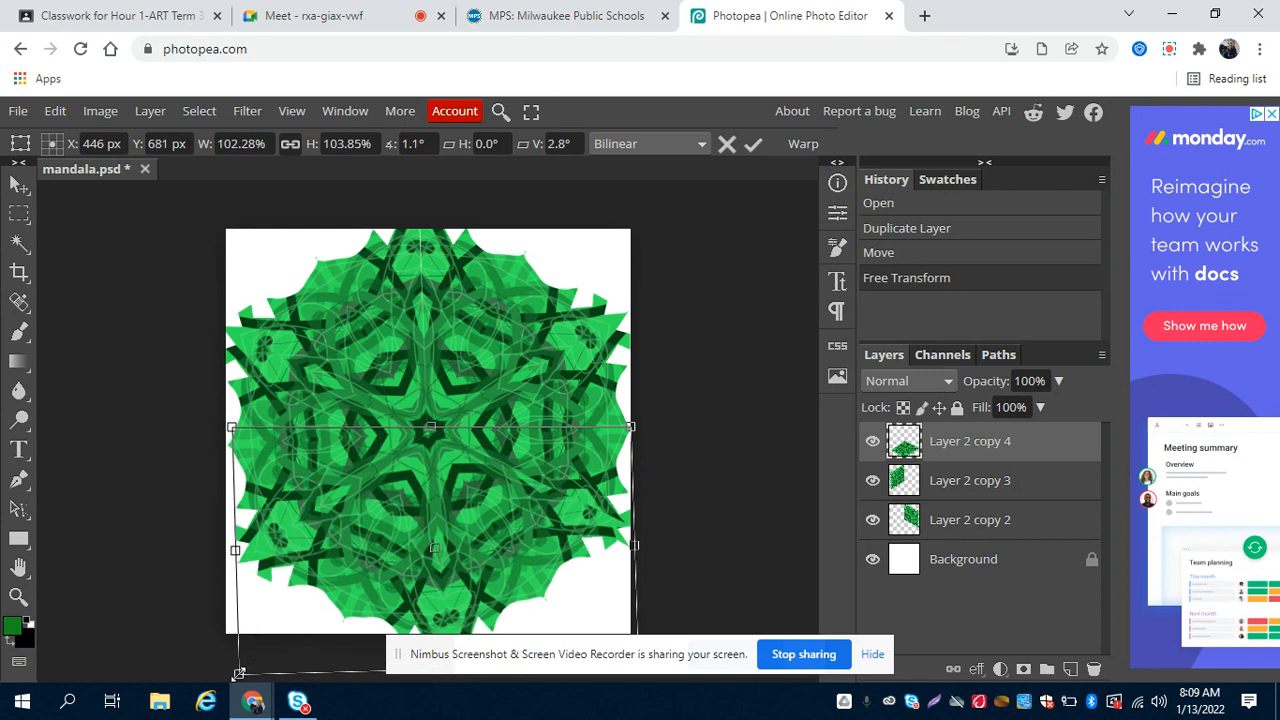
{"action": "left_click", "coordinate": [870, 655]}
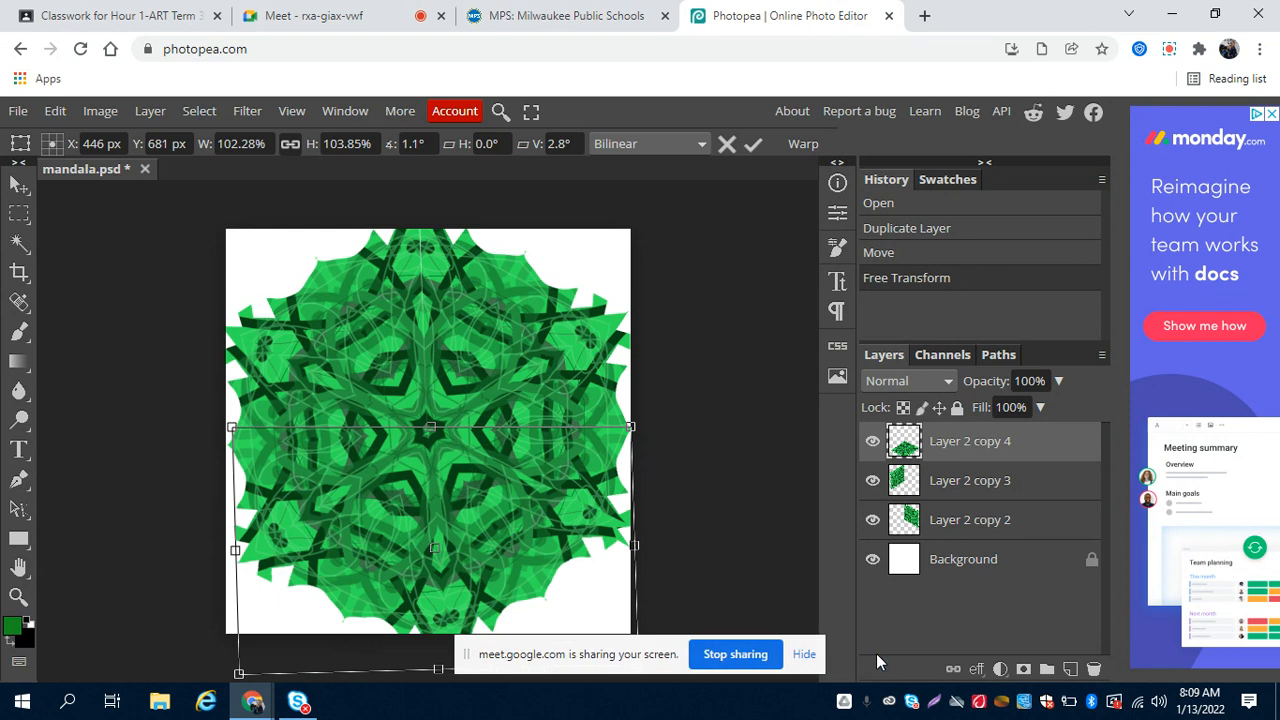
{"action": "left_click", "coordinate": [805, 654]}
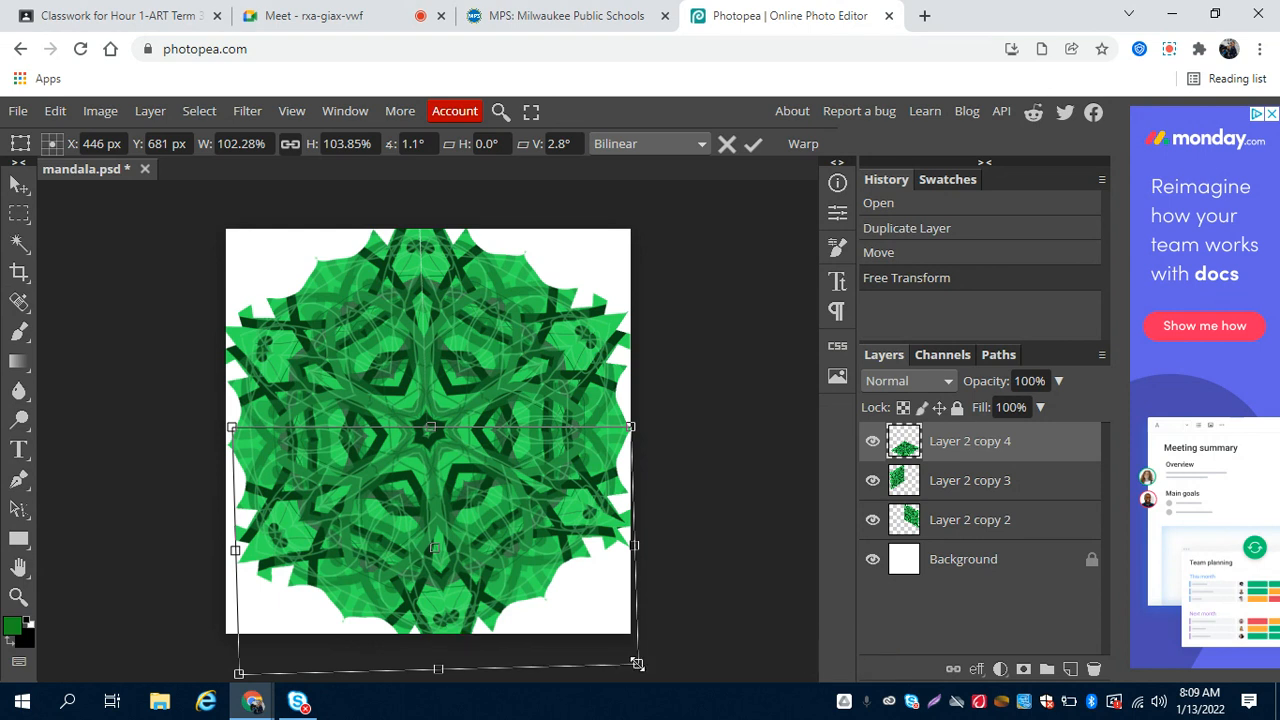
{"action": "left_click_drag", "start_coordinate": [637, 663], "coordinate": [623, 699]}
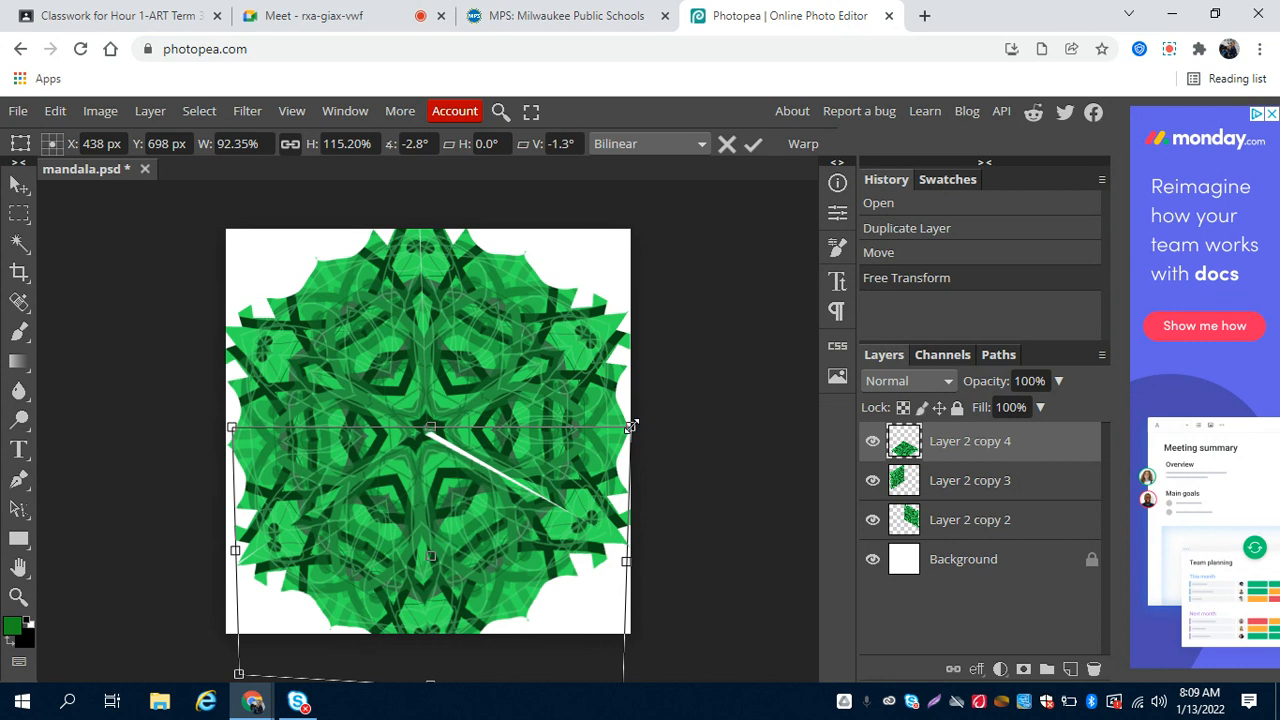
{"action": "left_click_drag", "start_coordinate": [628, 427], "coordinate": [655, 420]}
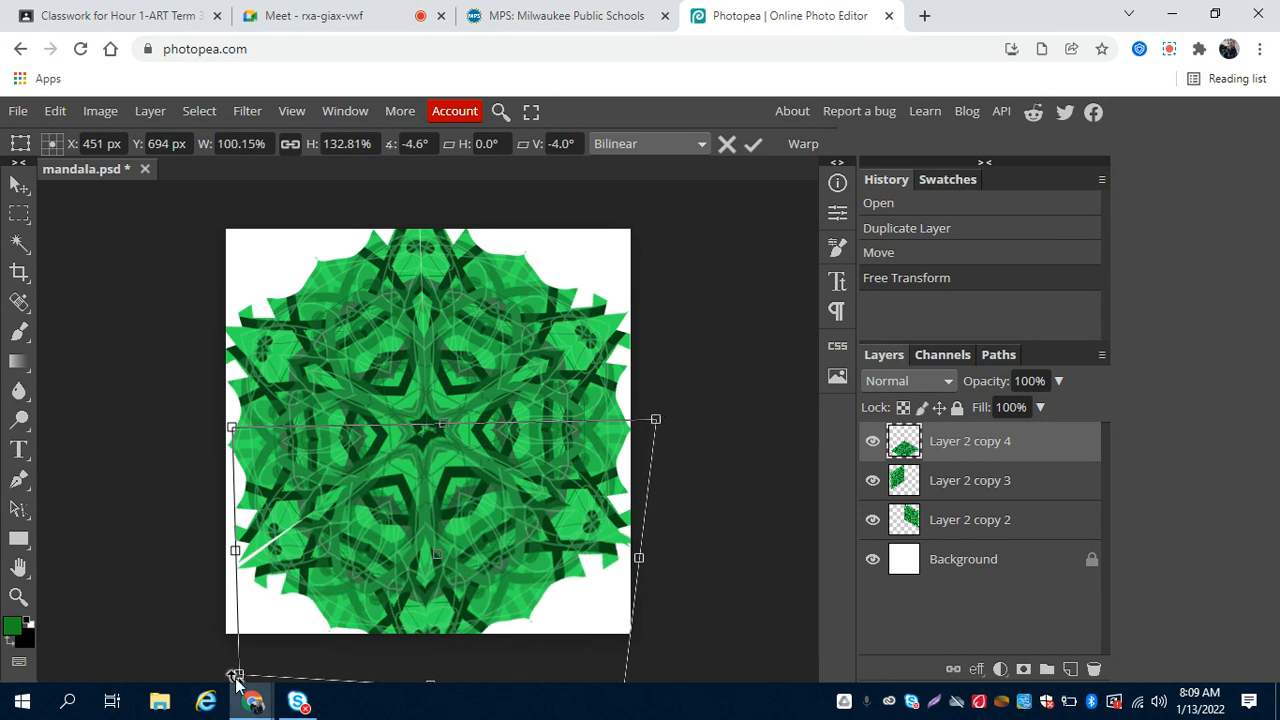
{"action": "left_click_drag", "start_coordinate": [243, 672], "coordinate": [503, 566]}
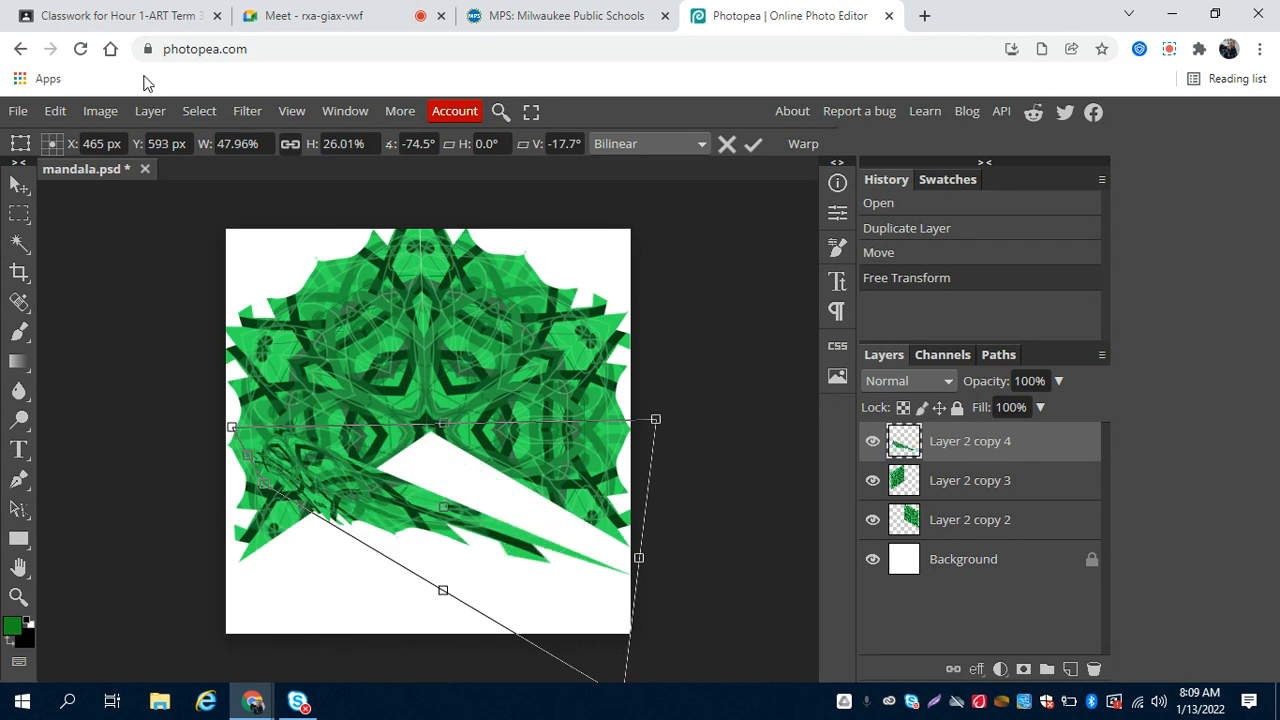
Undo the distortion of the bottom segment, keeping its rotated placement from the earlier transform.
{"action": "left_click", "coordinate": [57, 111]}
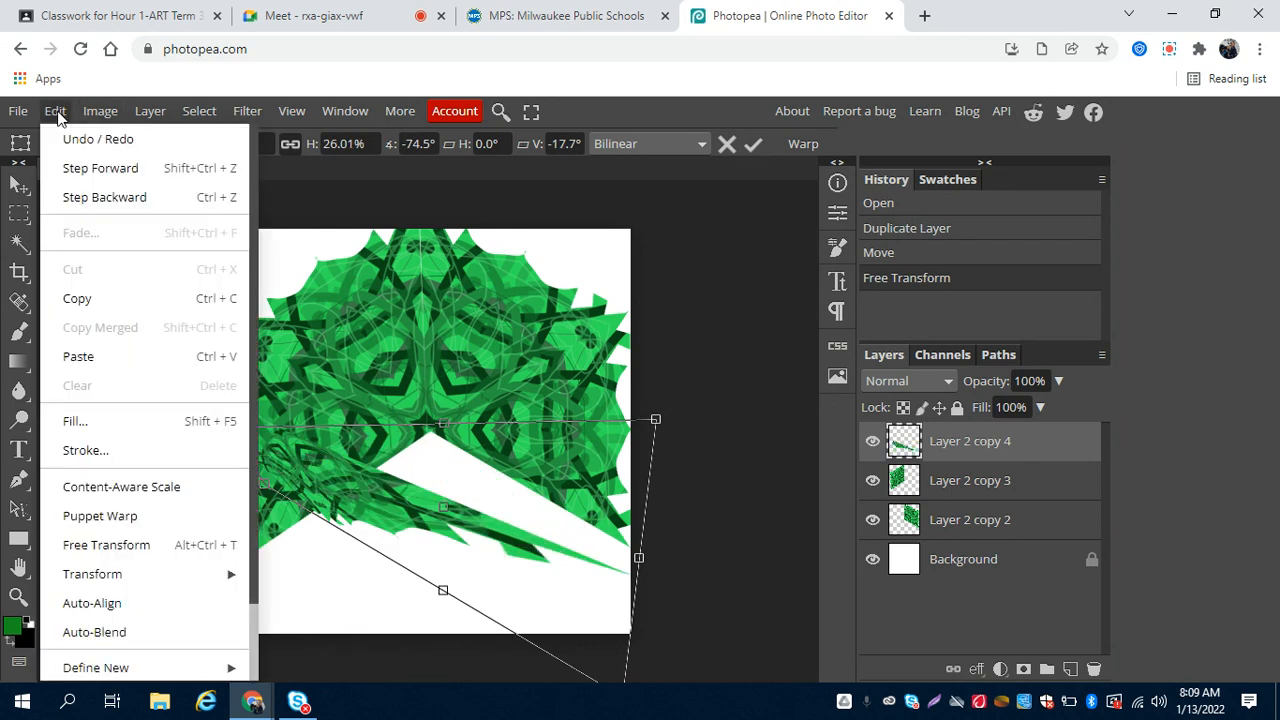
{"action": "left_click", "coordinate": [68, 196]}
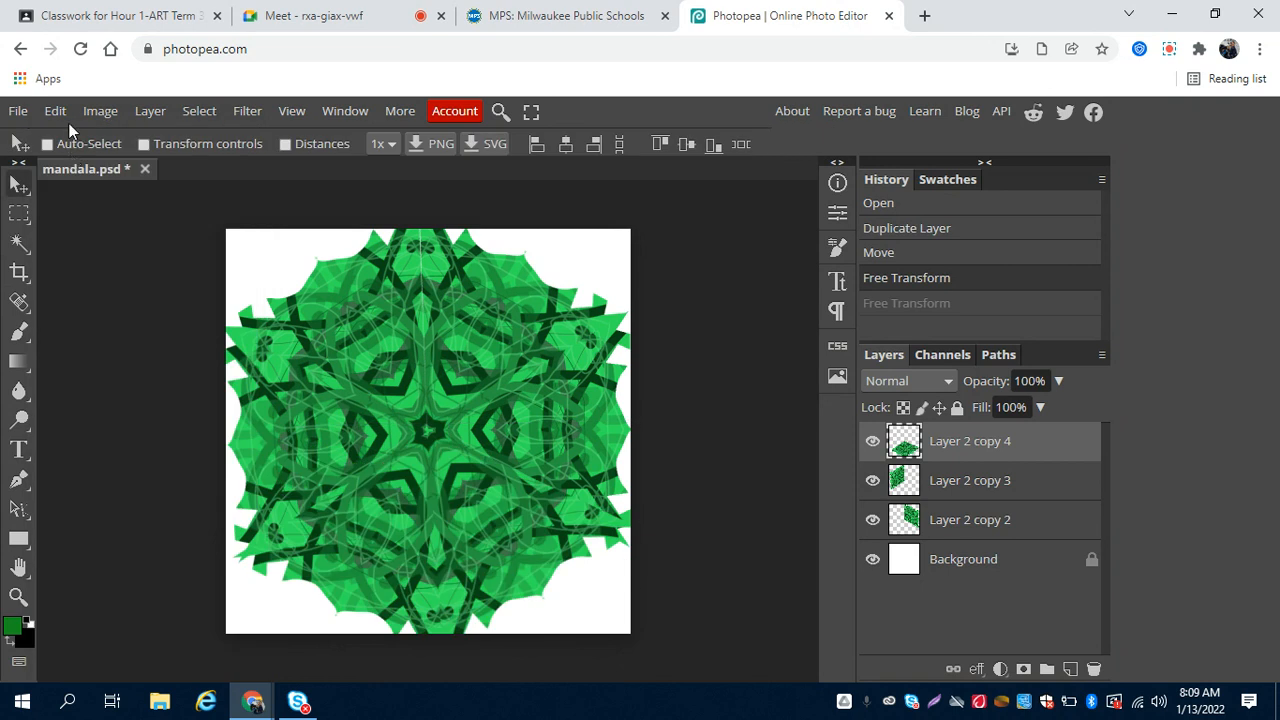
{"action": "left_click", "coordinate": [55, 111]}
{"action": "left_click", "coordinate": [92, 199]}
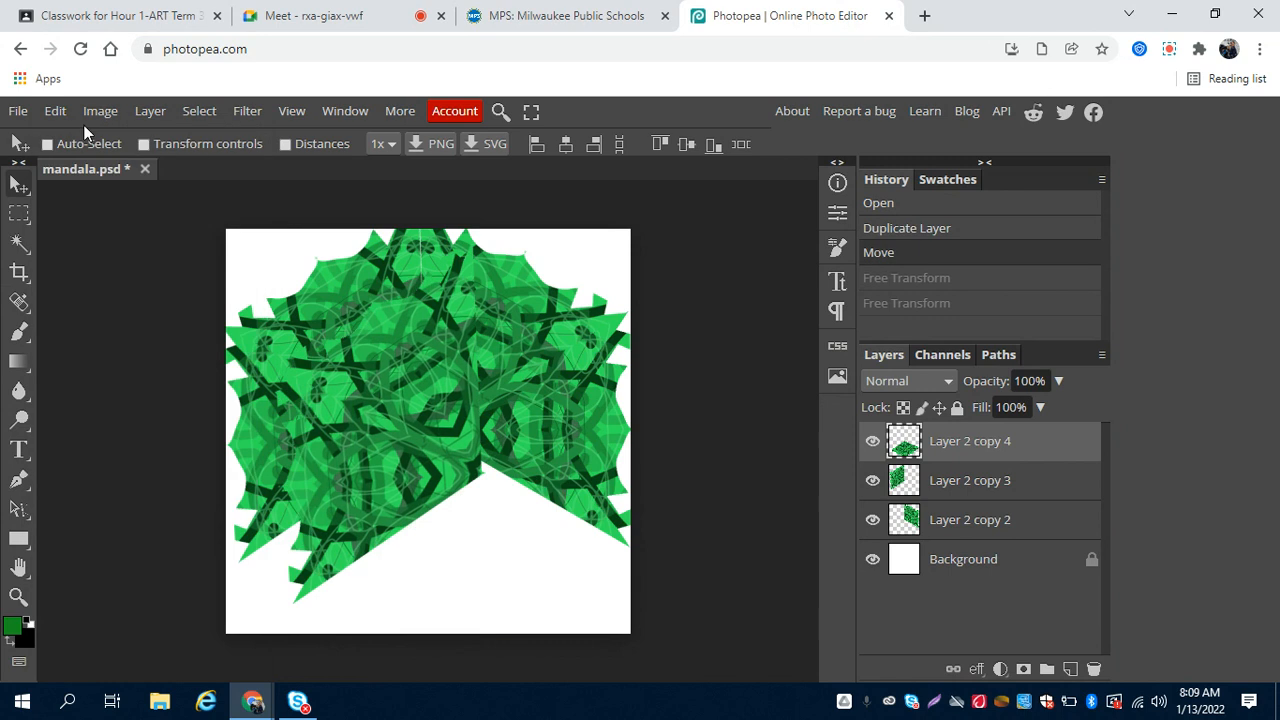
{"action": "left_click", "coordinate": [55, 111]}
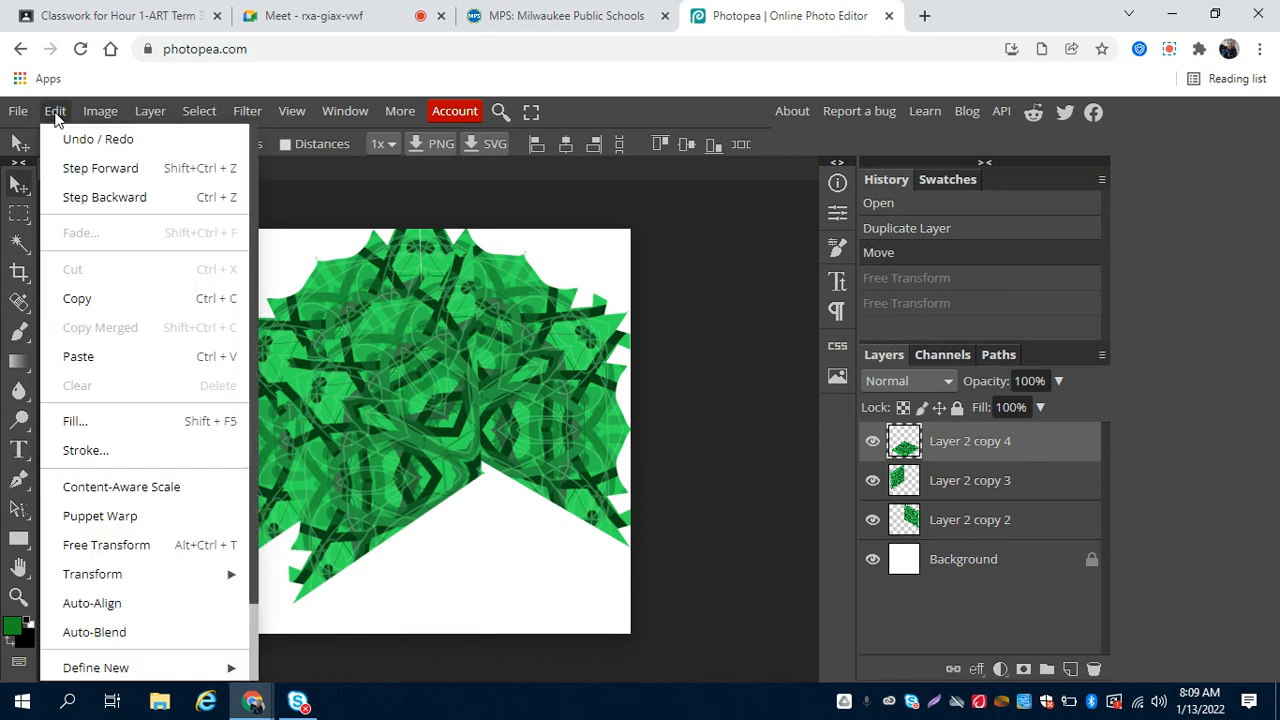
{"action": "left_click", "coordinate": [75, 168]}
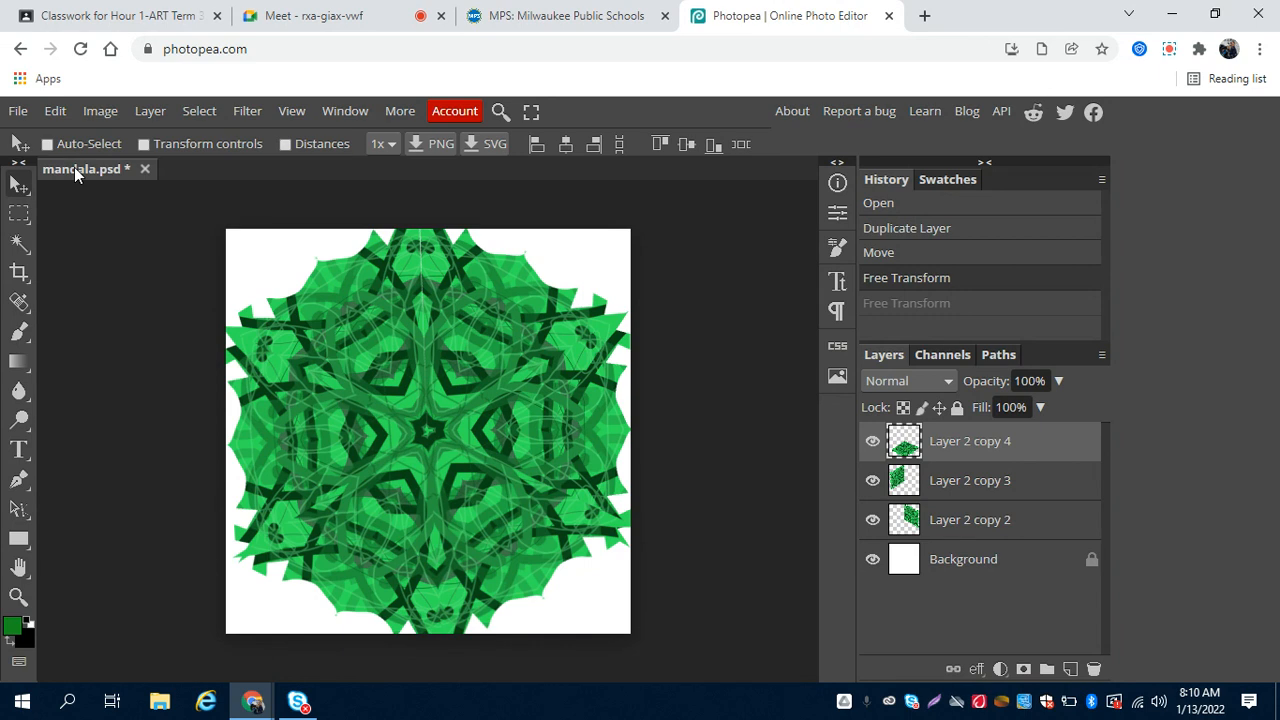
{"action": "left_click", "coordinate": [1028, 487], "text": "shift"}
{"action": "left_click", "coordinate": [1010, 527], "text": "shift"}
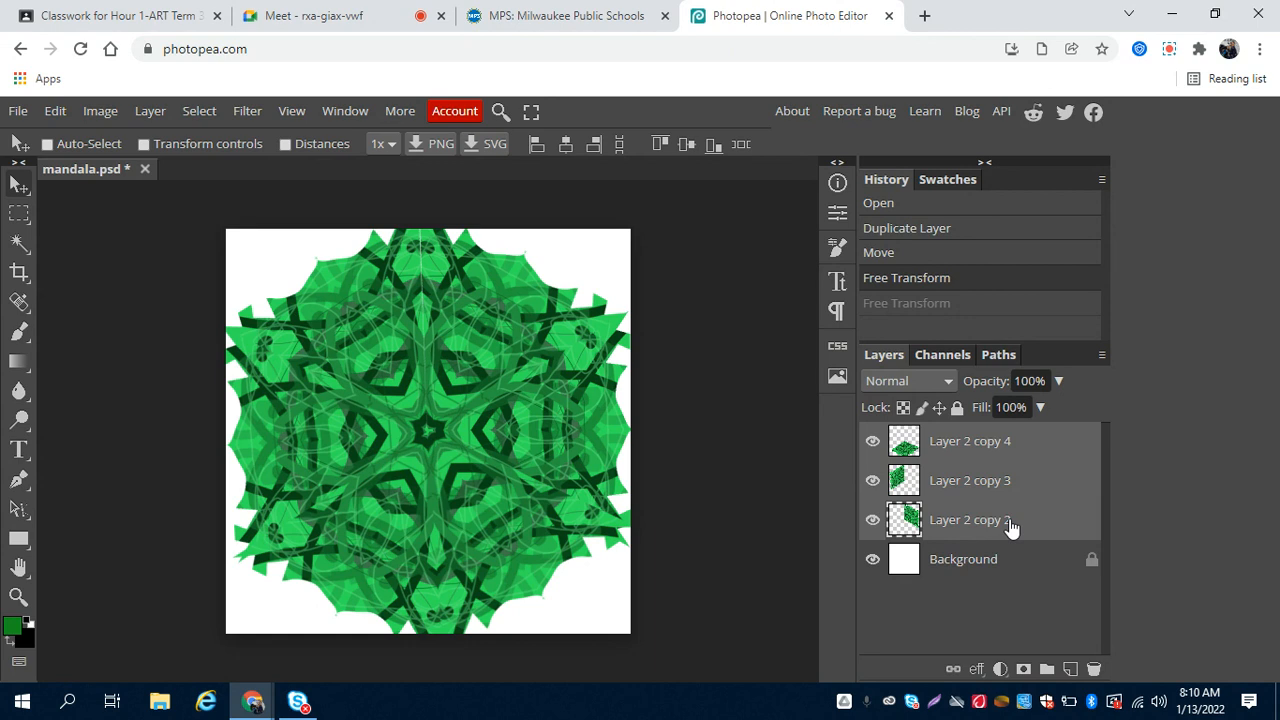
{"action": "left_click", "coordinate": [283, 18]}
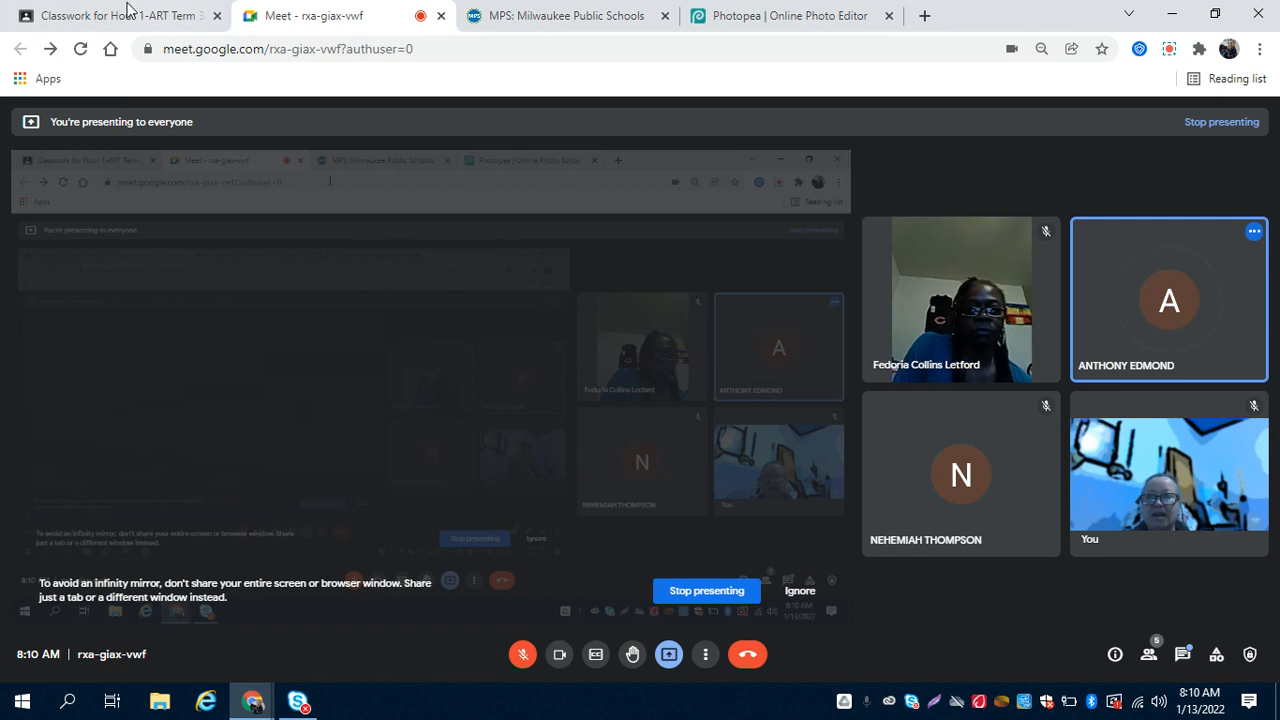
{"action": "left_click", "coordinate": [100, 14]}
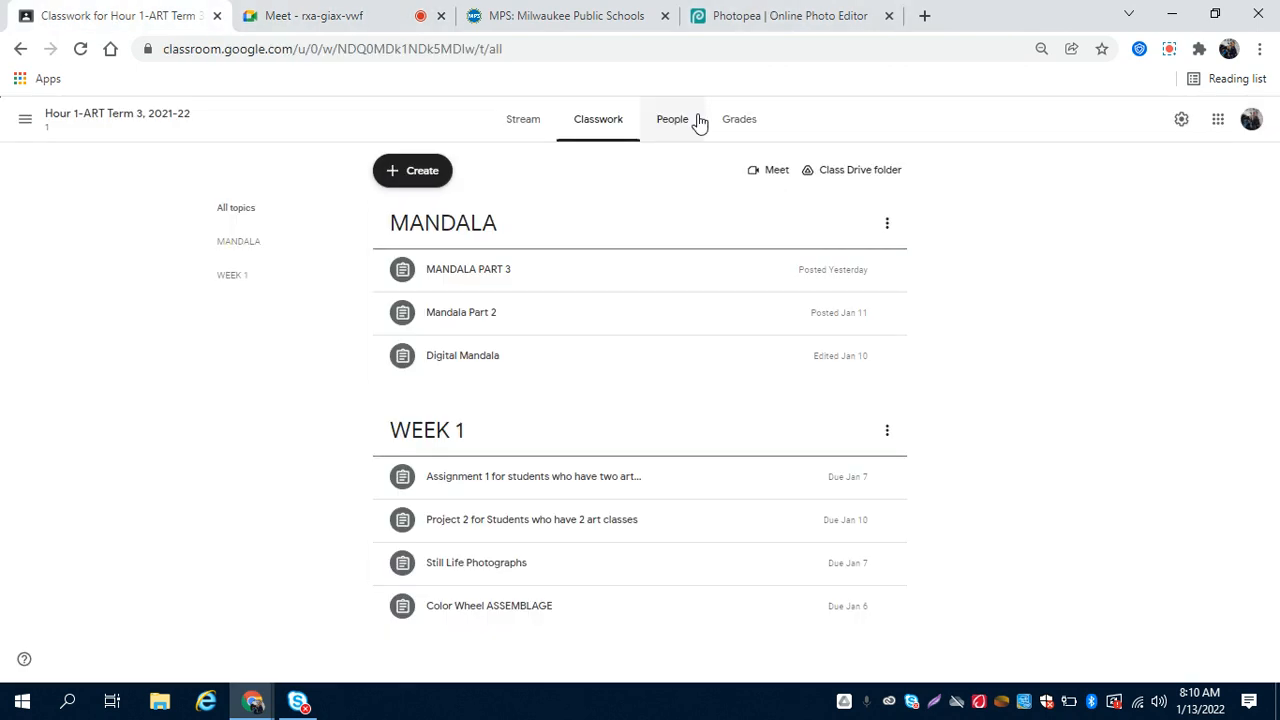
{"action": "left_click", "coordinate": [751, 14]}
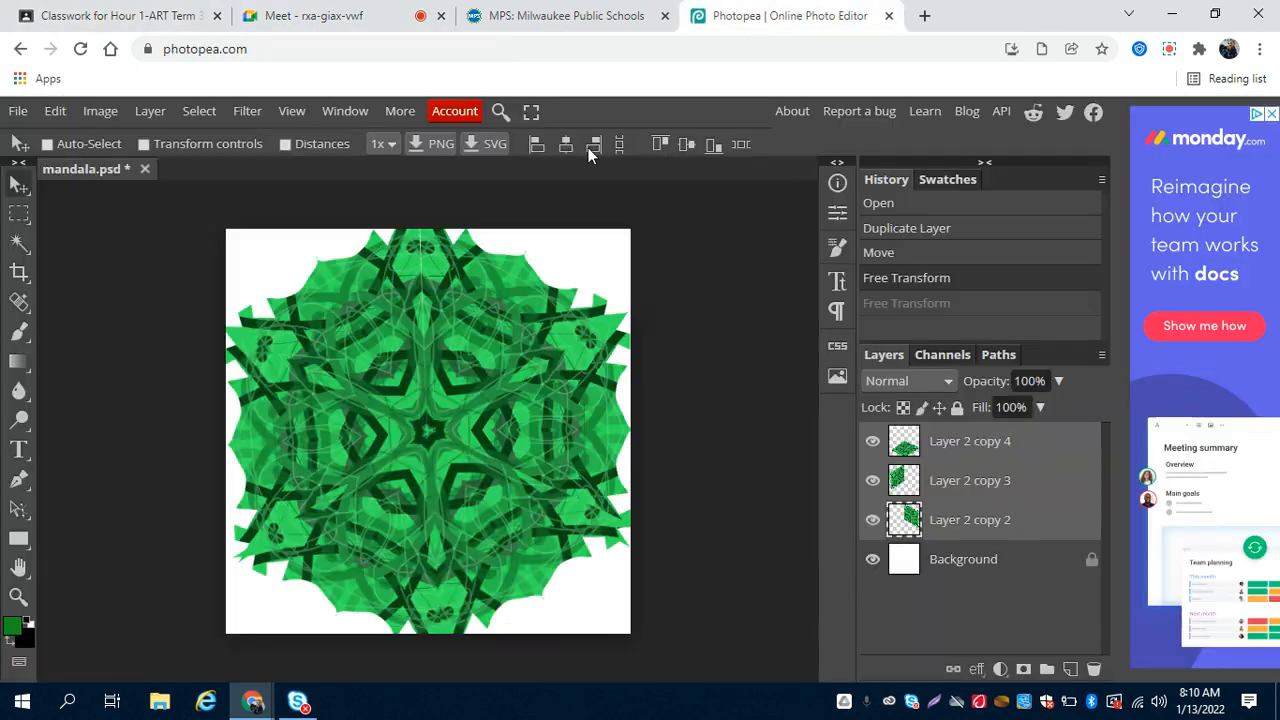
{"action": "left_click", "coordinate": [56, 111]}
{"action": "mouse_move", "coordinate": [148, 116]}
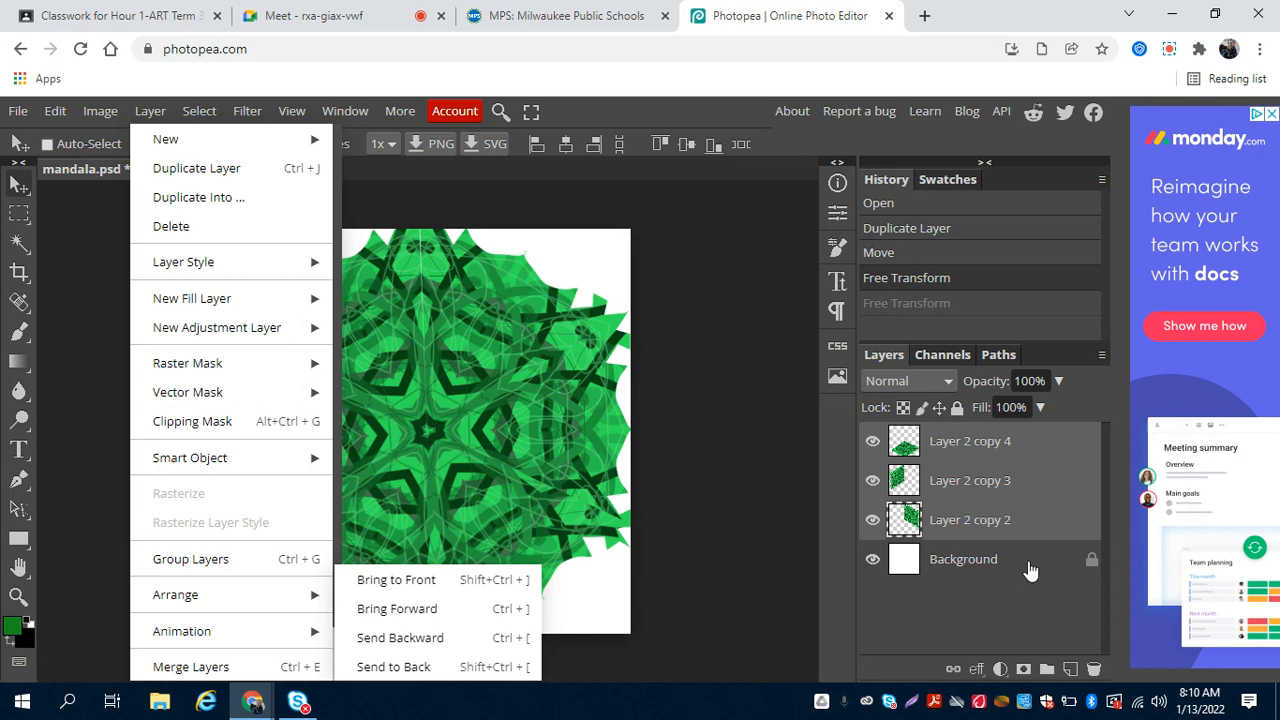
Merge Layer 2 copy 2, Layer 2 copy 3 and Layer 2 copy 4 into one layer, leaving the Background separate.
{"action": "left_click", "coordinate": [1007, 514]}
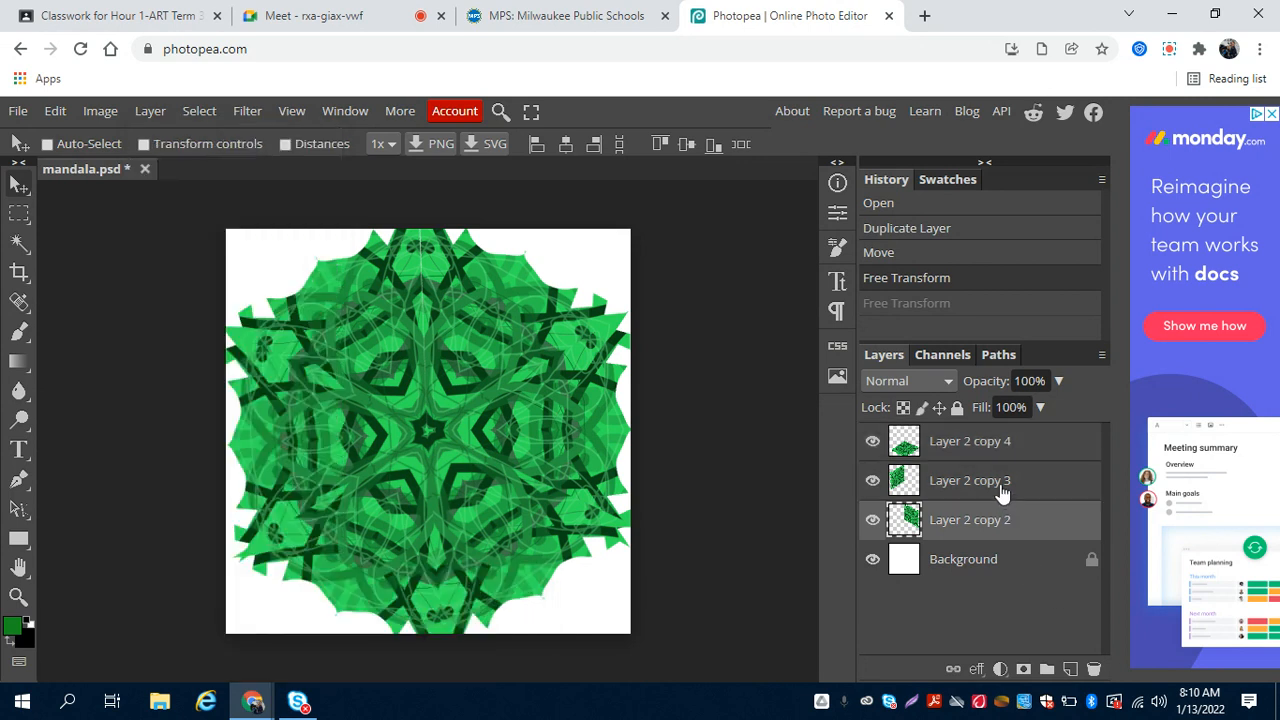
{"action": "left_click", "coordinate": [1000, 482], "text": "shift"}
{"action": "left_click", "coordinate": [1005, 443], "text": "shift"}
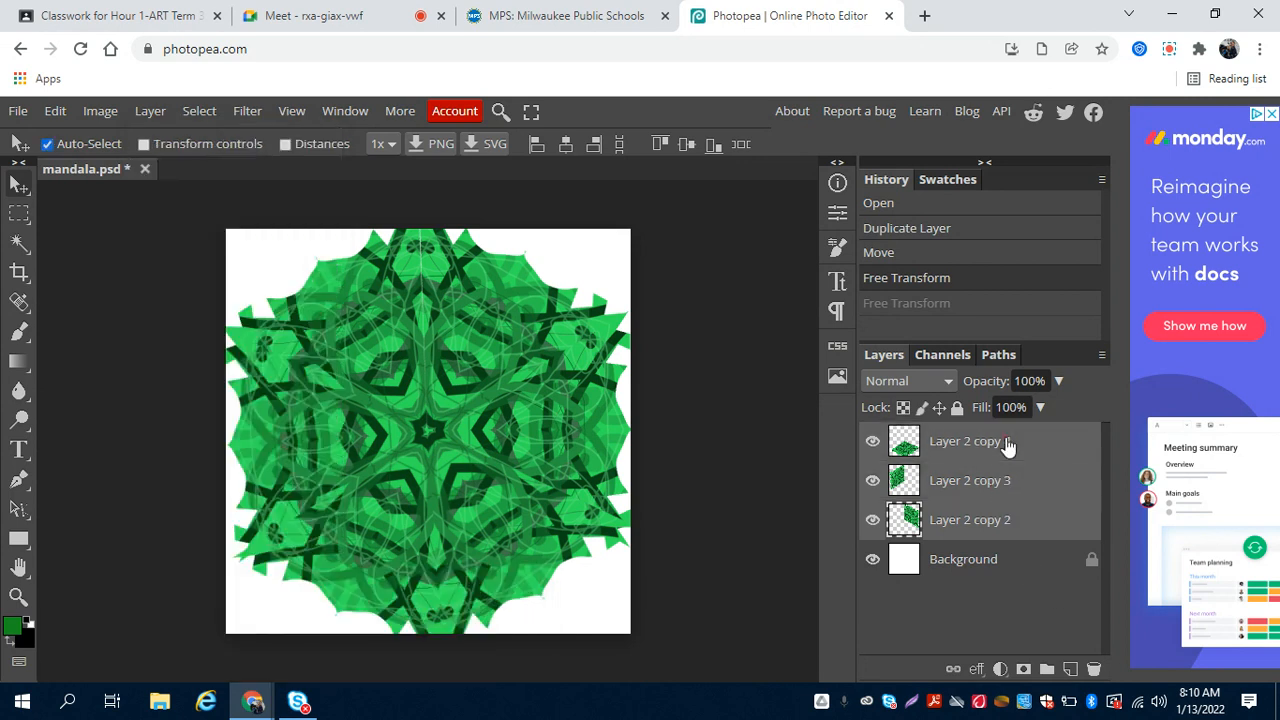
{"action": "right_click", "coordinate": [1007, 446]}
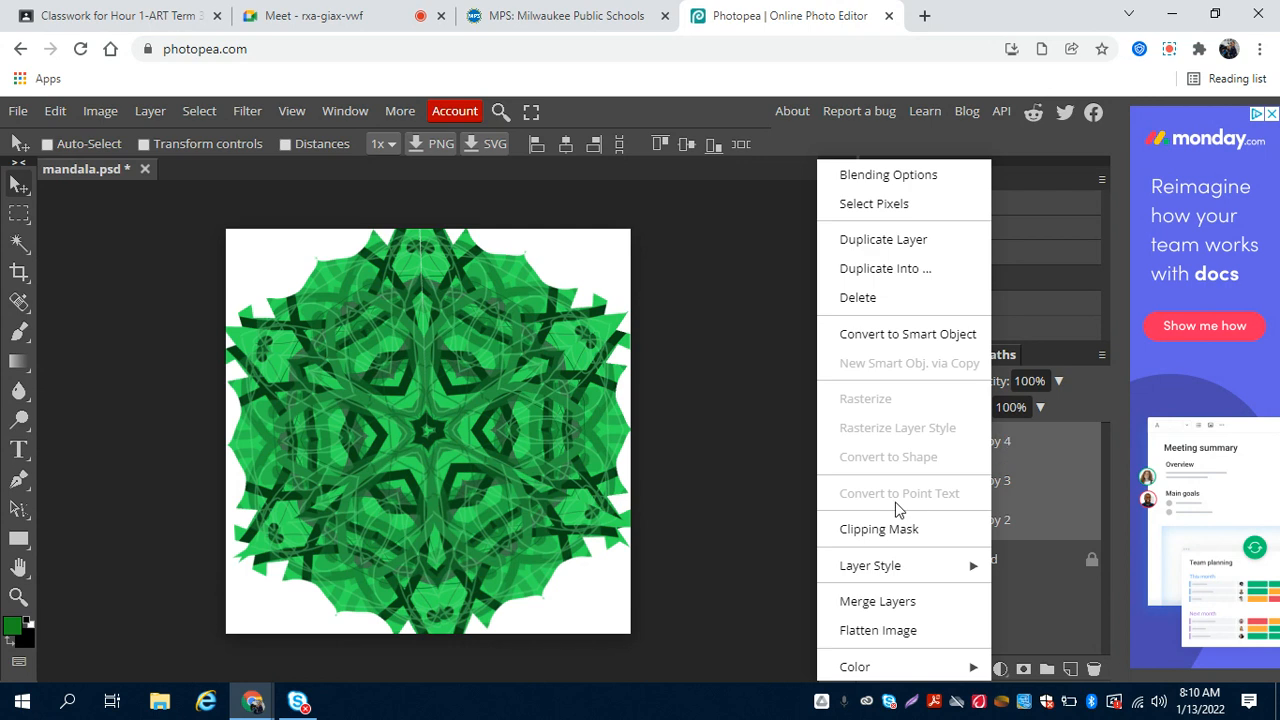
{"action": "left_click", "coordinate": [893, 603]}
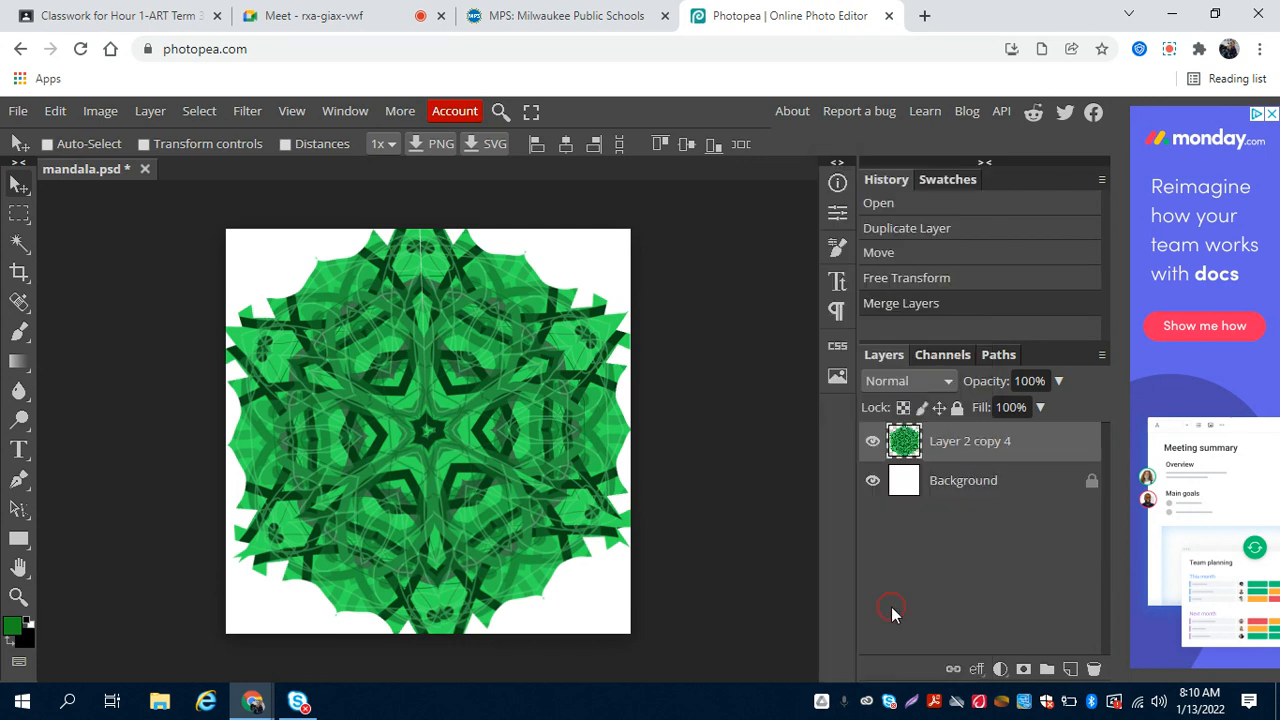
{"action": "right_click", "coordinate": [988, 454]}
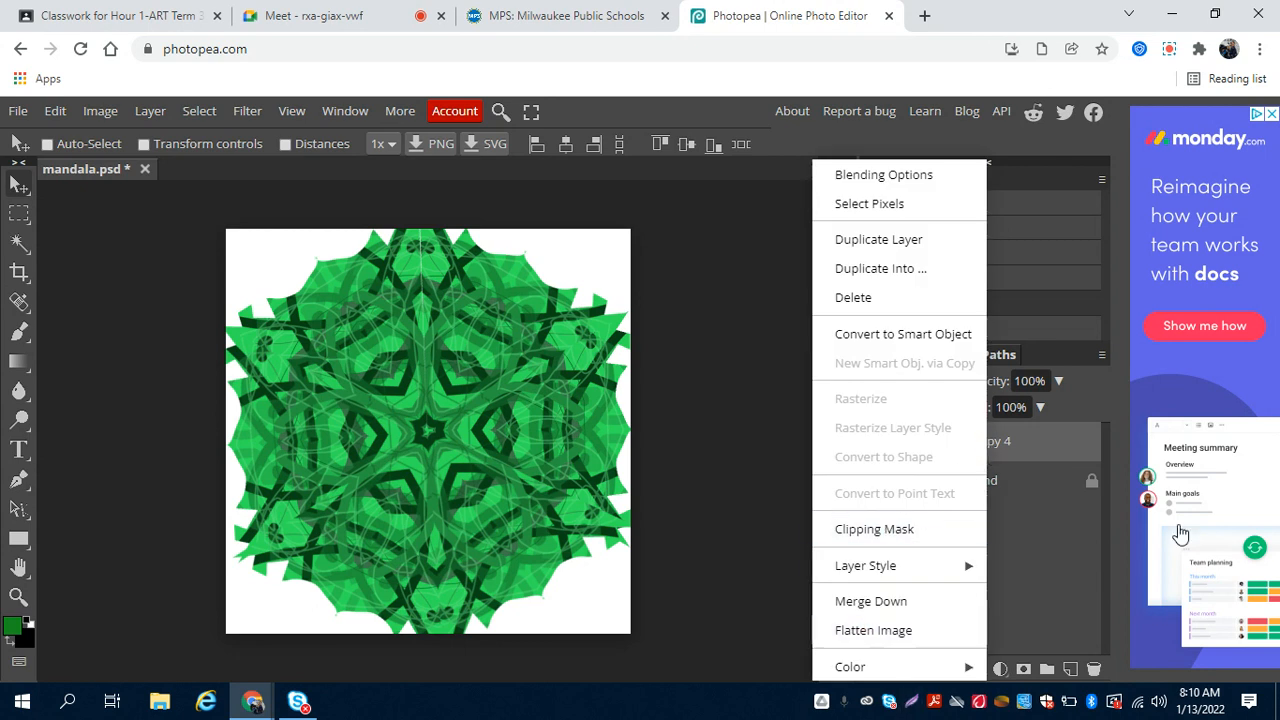
{"action": "left_click", "coordinate": [1062, 551]}
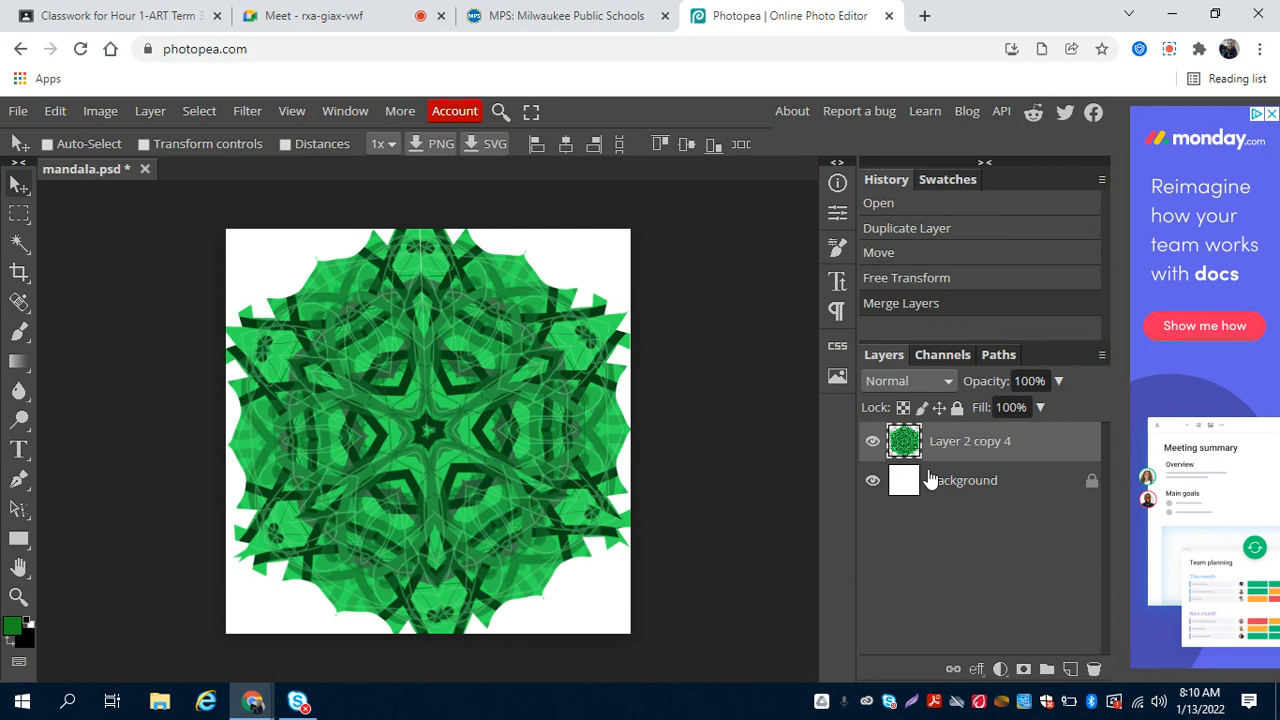